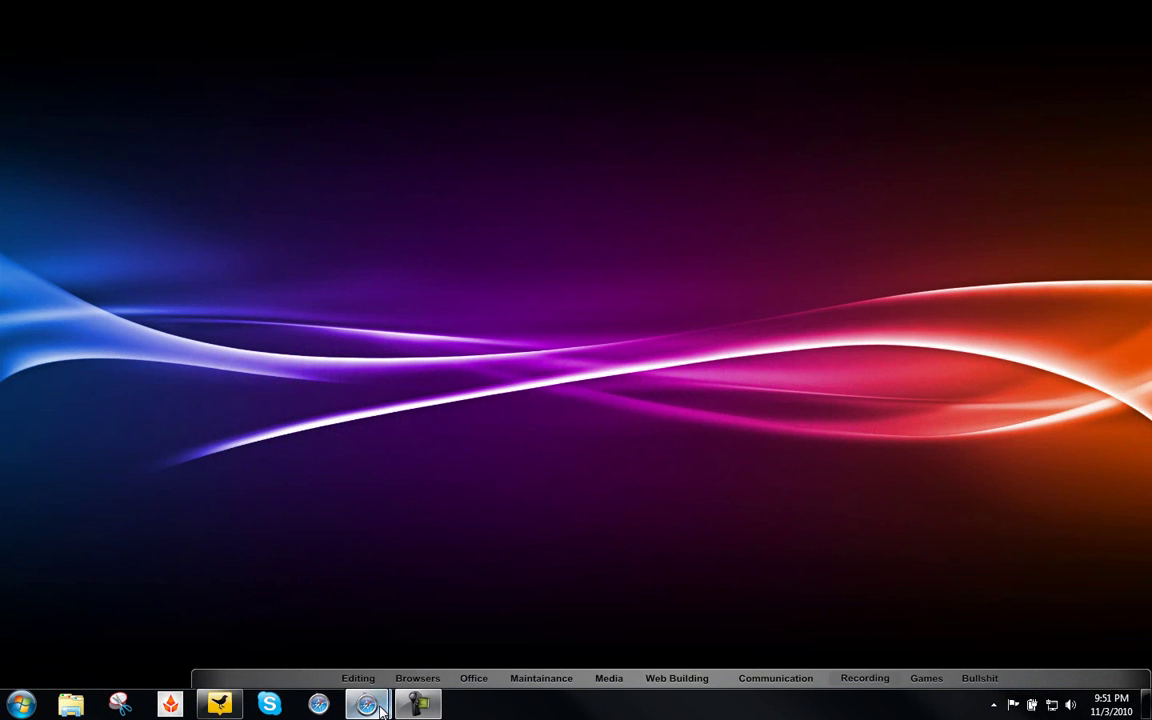
# Bring the 'BIGGER PIXELS | NO LIMMIT IMAGE HOSTING' window with the Largerpixels upload page to the front
pyautogui.moveTo(381, 708)
pyautogui.click(328, 564)
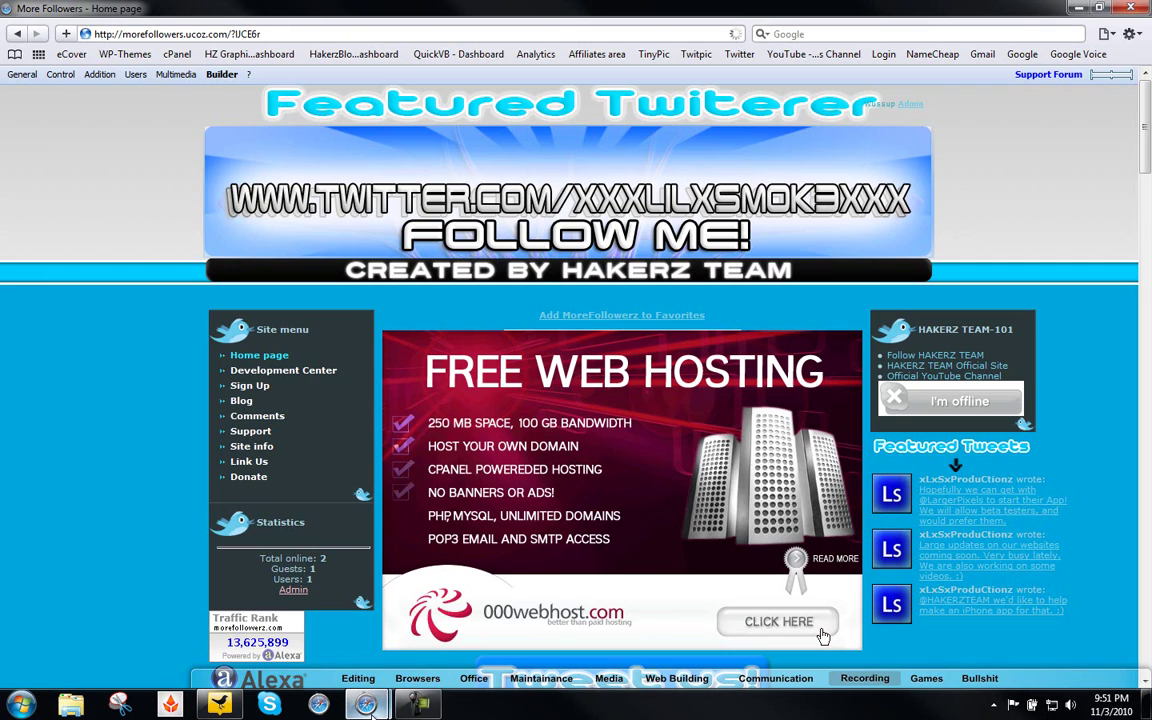
pyautogui.click(822, 636)
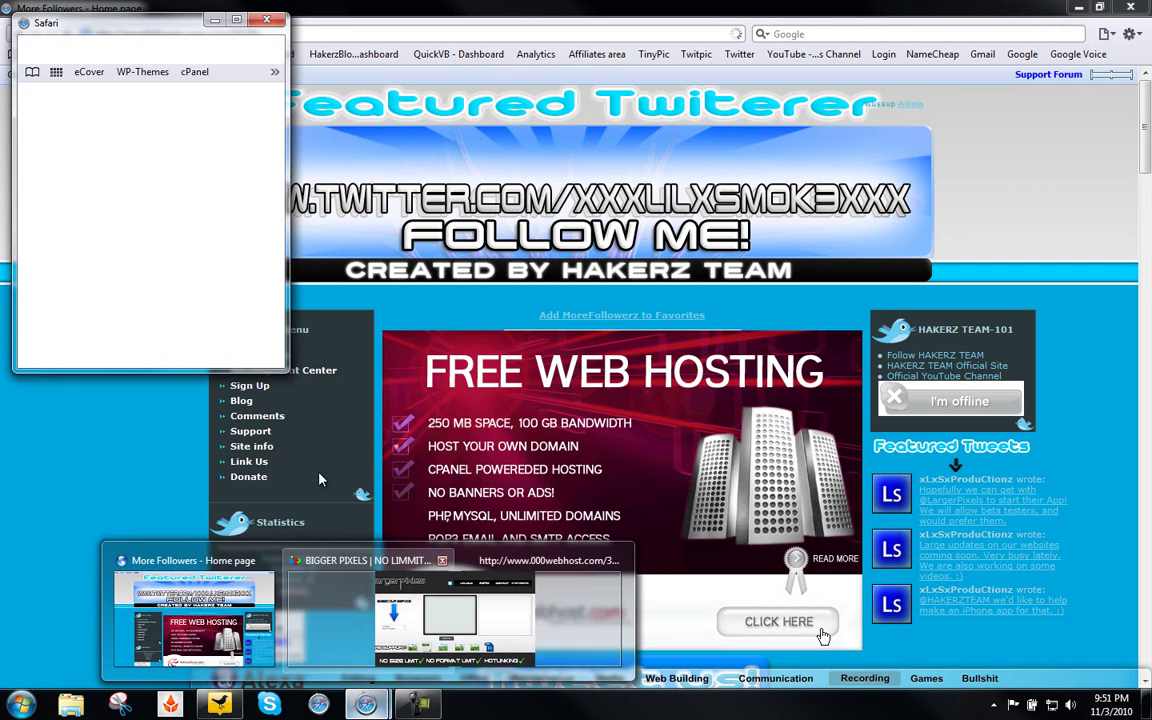
pyautogui.click(478, 622)
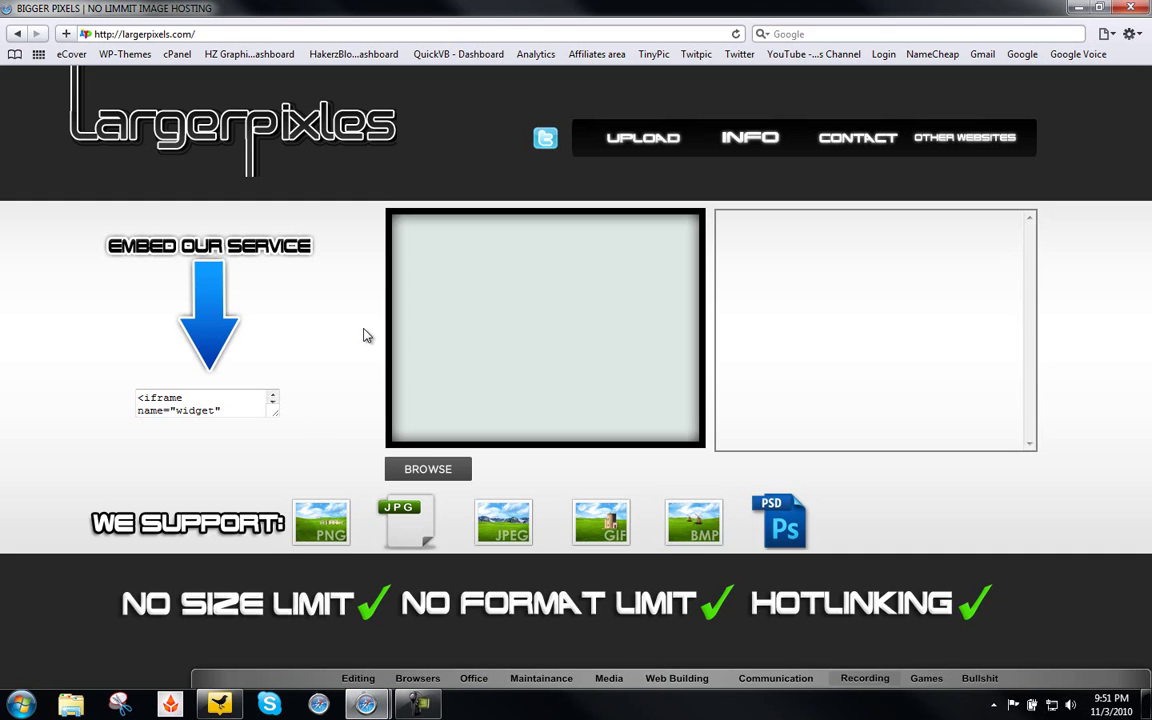
pyautogui.moveTo(255, 143); pyautogui.dragTo(285, 250)
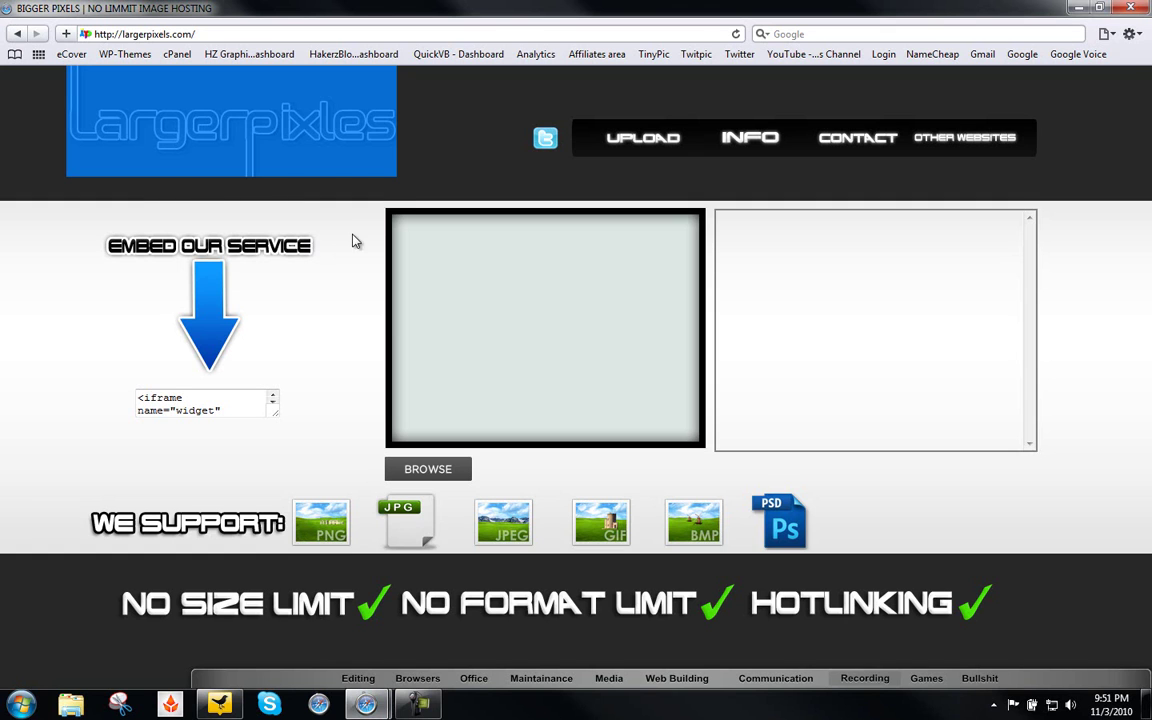
pyautogui.click(398, 206)
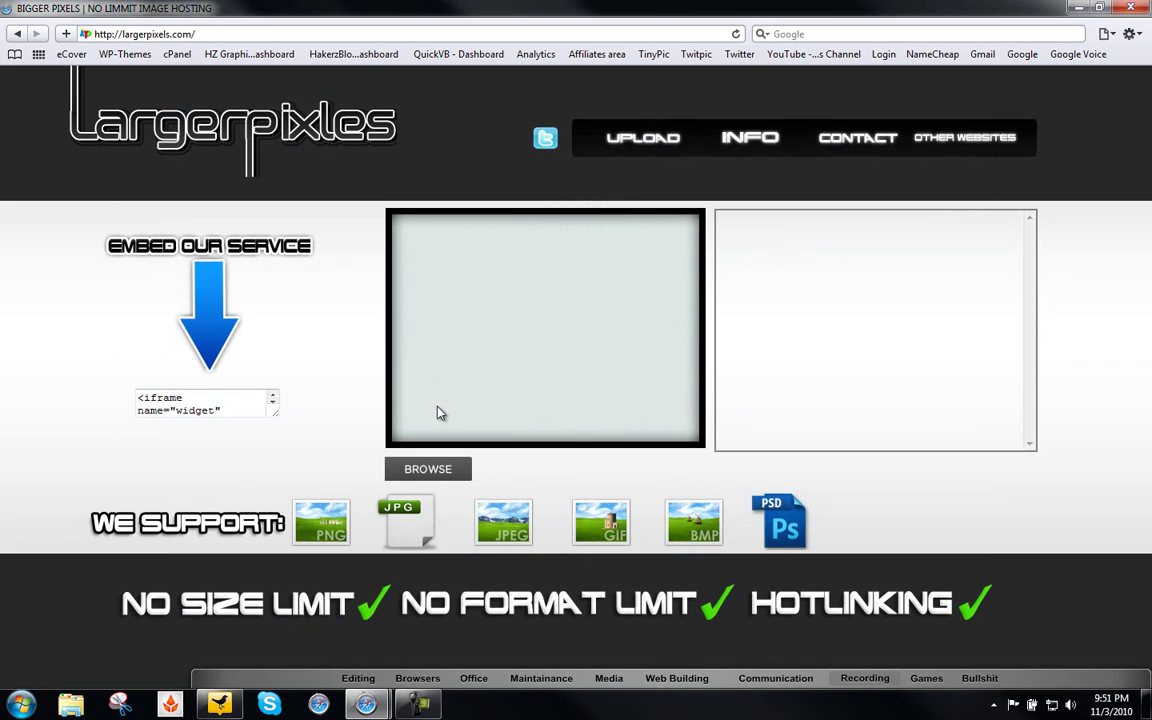
pyautogui.click(422, 470)
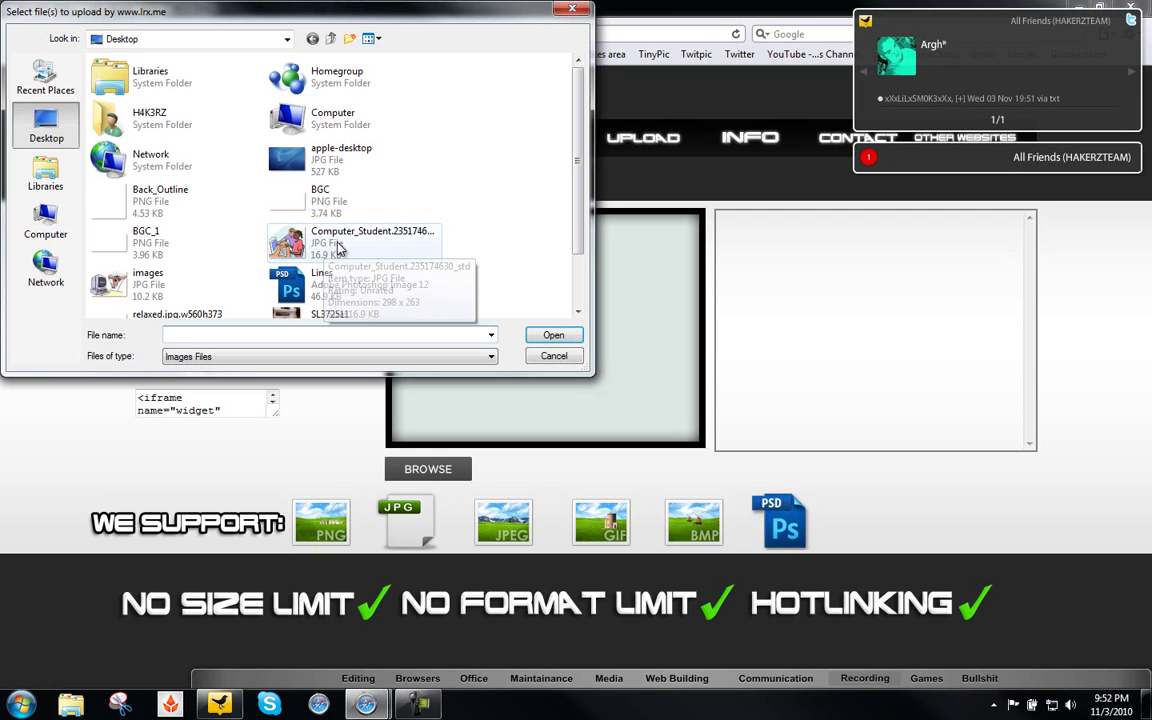
pyautogui.doubleClick(337, 246)
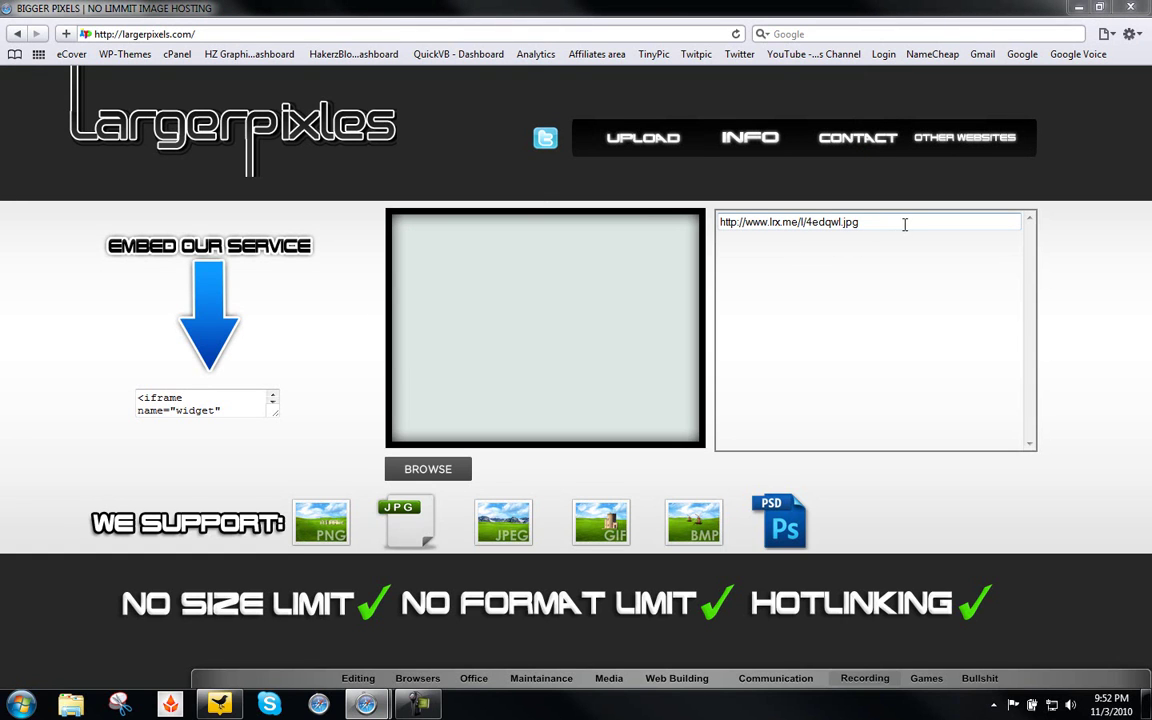
pyautogui.click(904, 224)
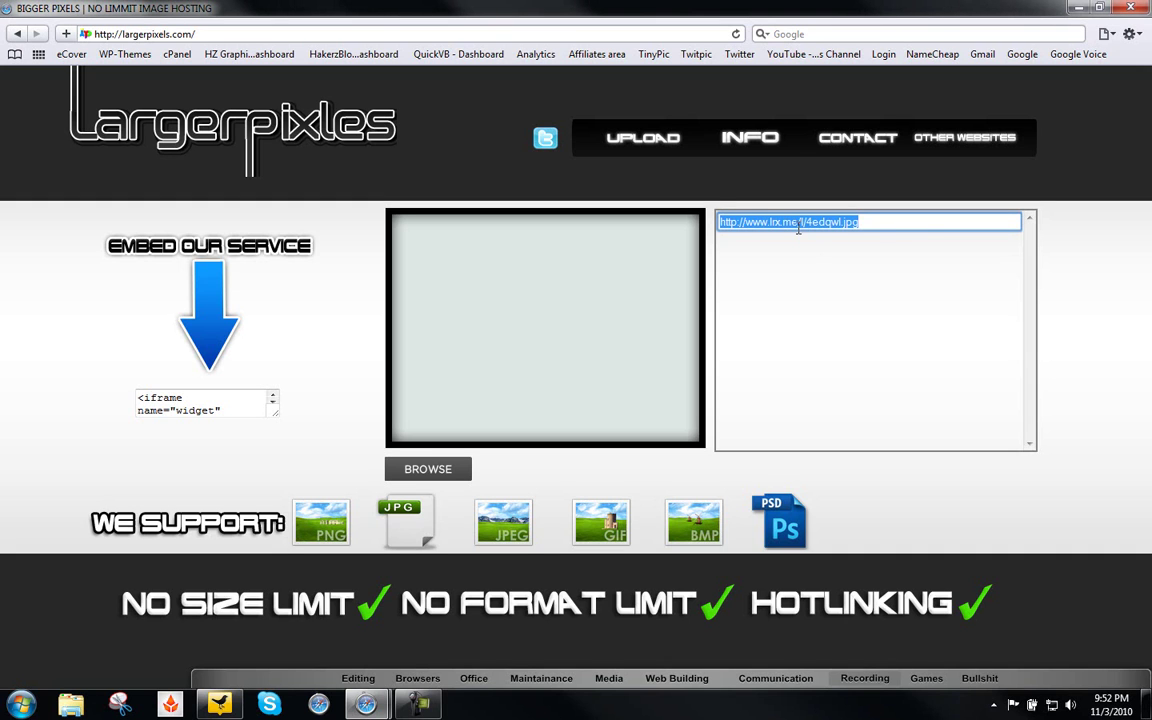
pyautogui.click(873, 223)
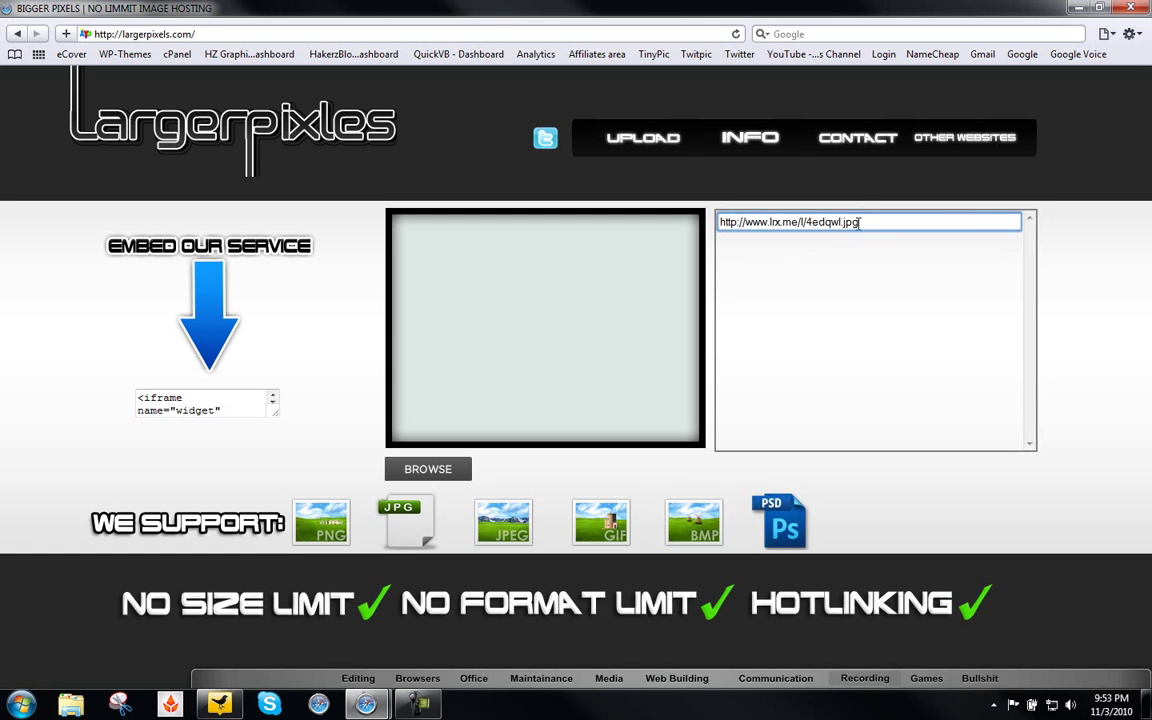
pyautogui.rightClick(1018, 221)
pyautogui.click(830, 270)
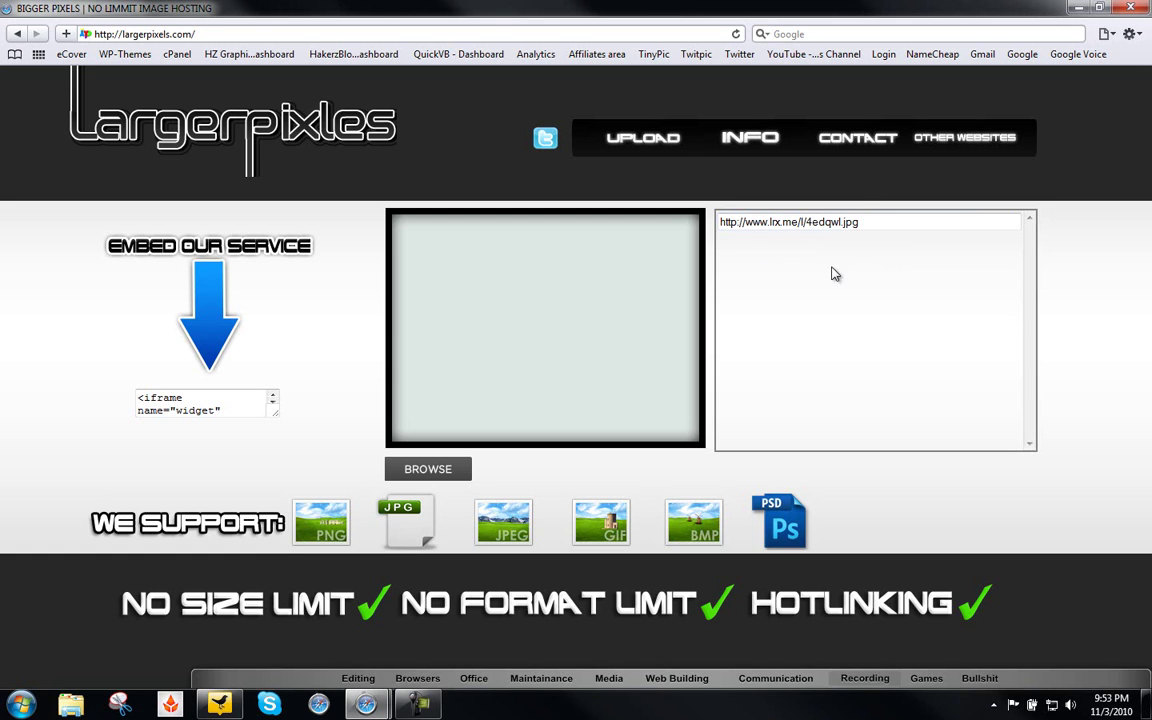
pyautogui.tripleClick(862, 226)
pyautogui.rightClick(864, 224)
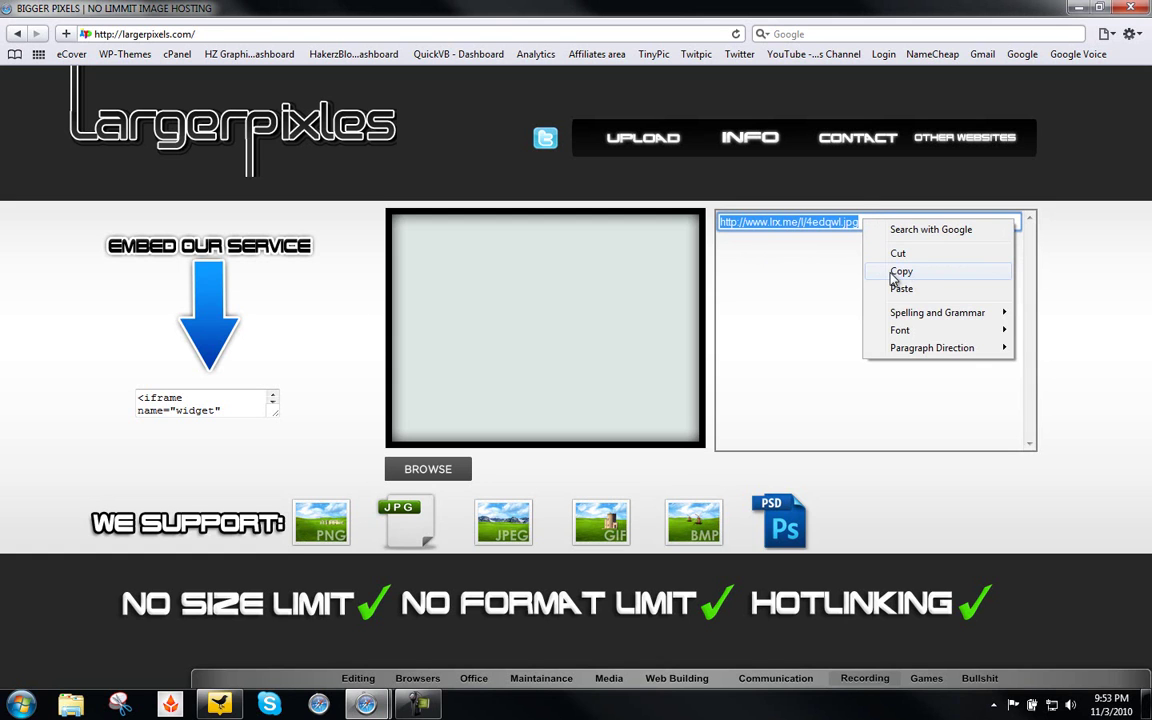
pyautogui.click(899, 272)
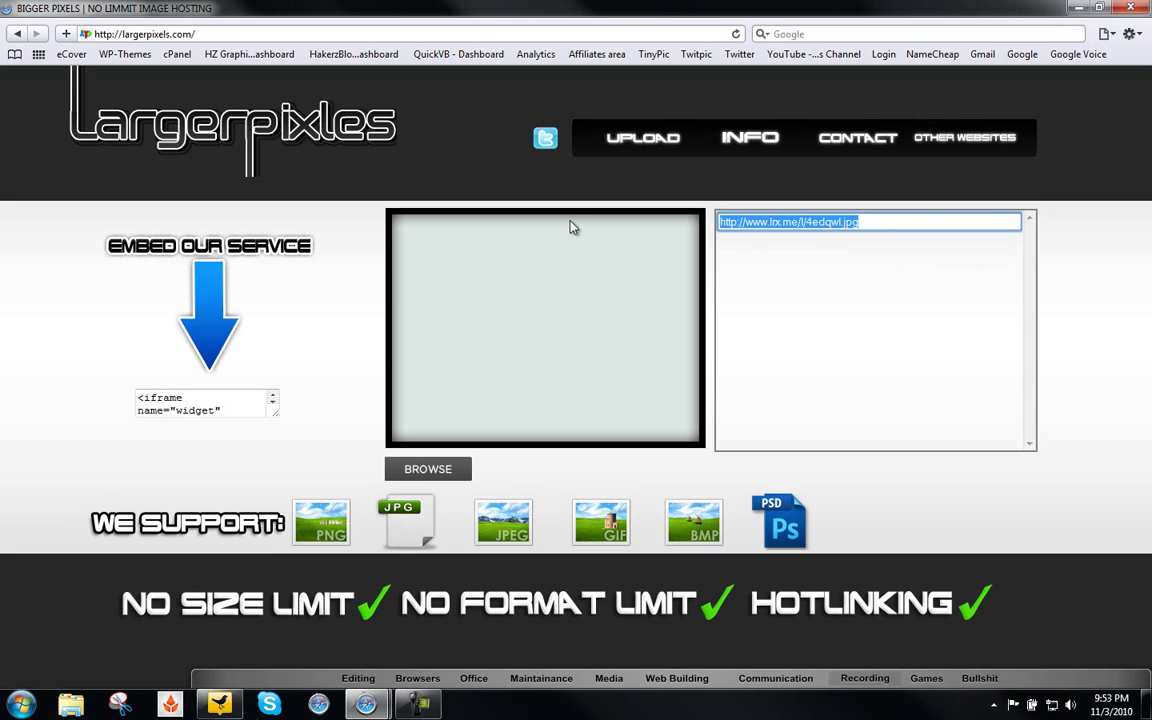
# Load the copied 4edqwl.jpg link in a new browser window to check the picture, then close it
pyautogui.write('n')
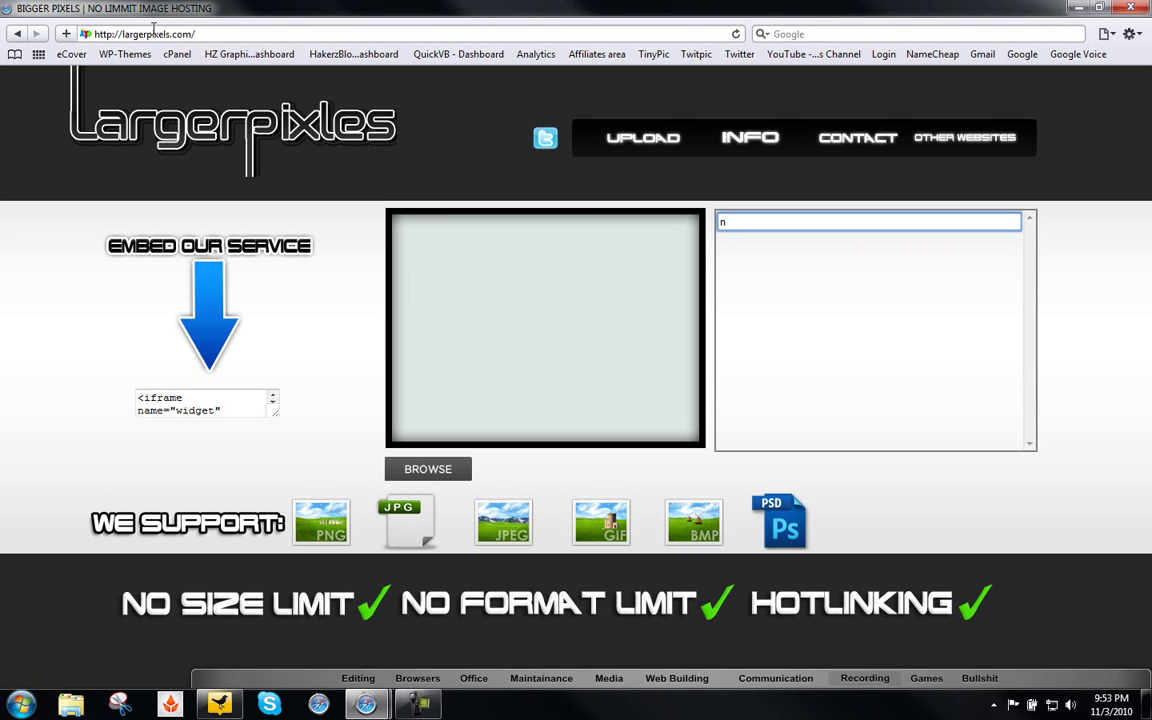
pyautogui.hotkey('ctrl', 'n')
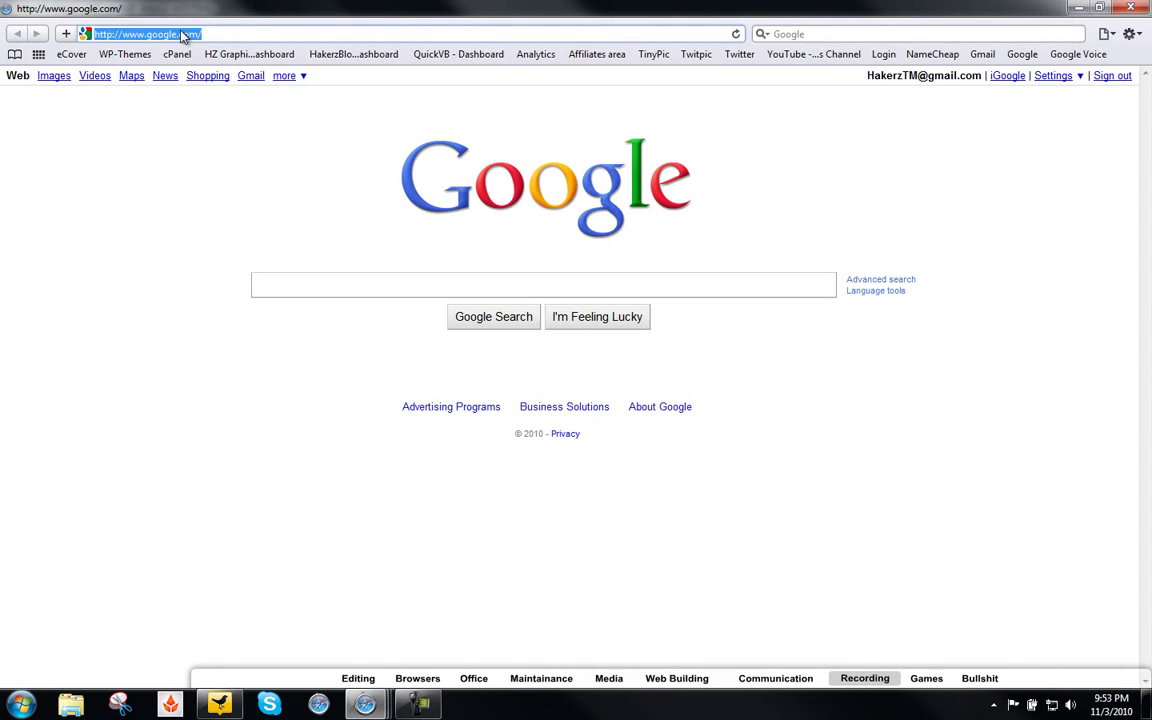
pyautogui.click(182, 34)
pyautogui.hotkey('ctrl', 'v')
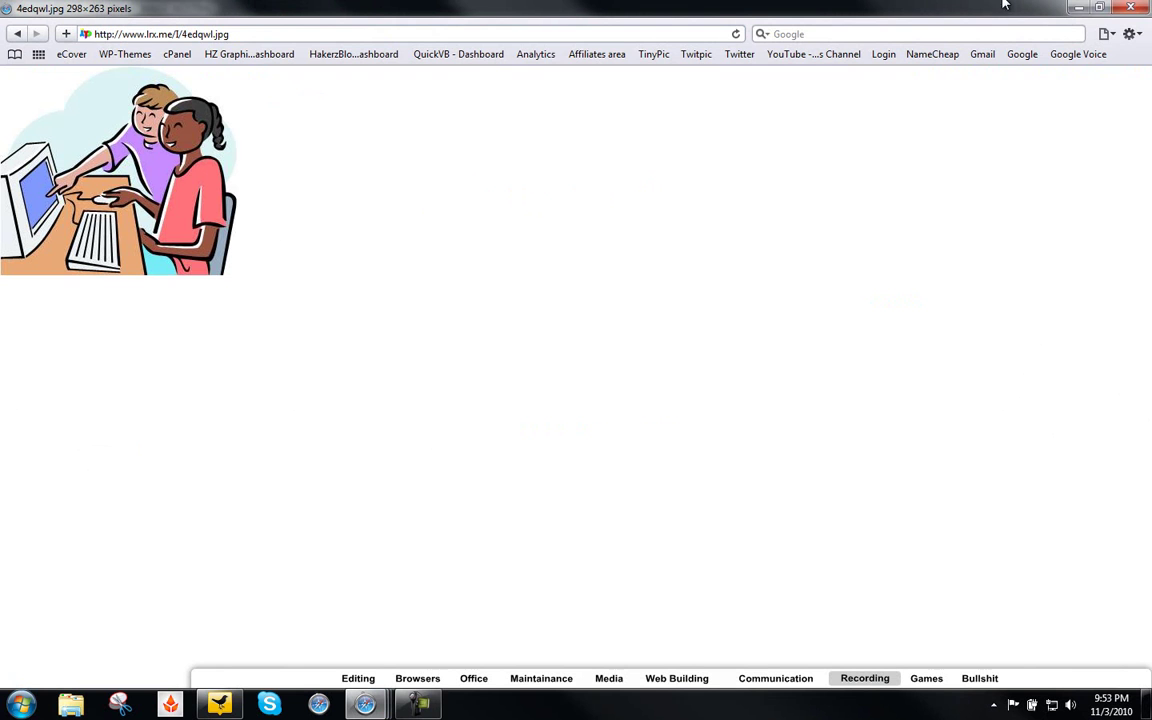
pyautogui.click(1146, 8)
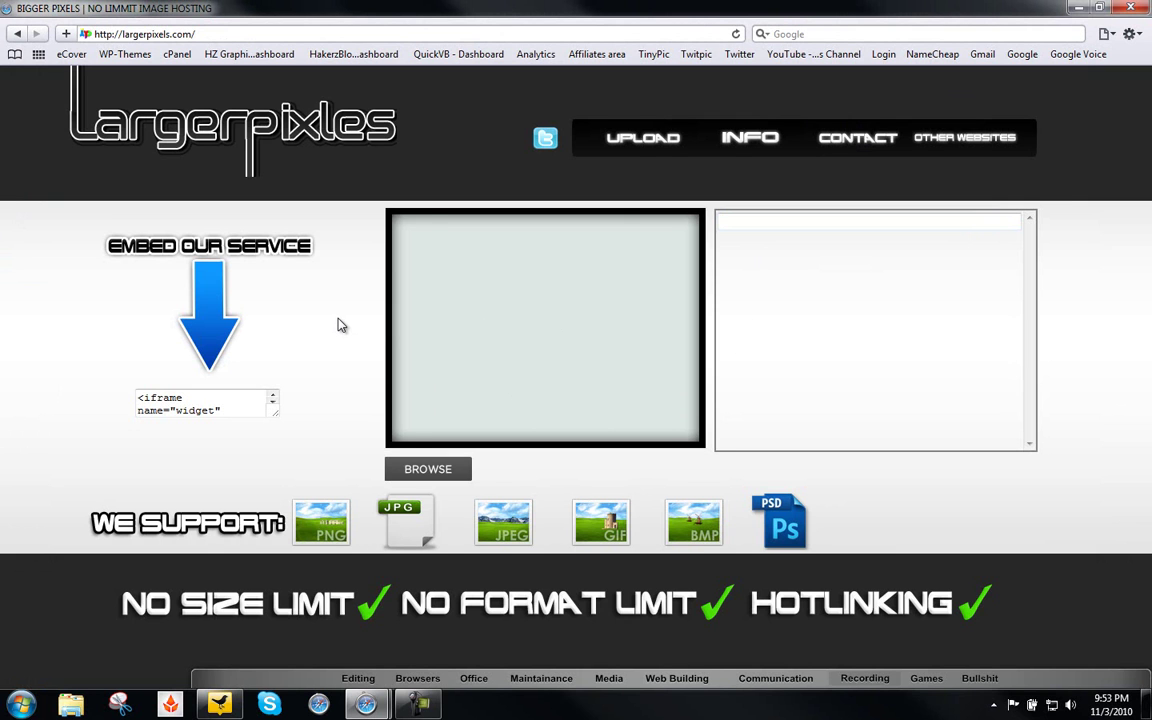
pyautogui.hotkey('ctrl', '-')
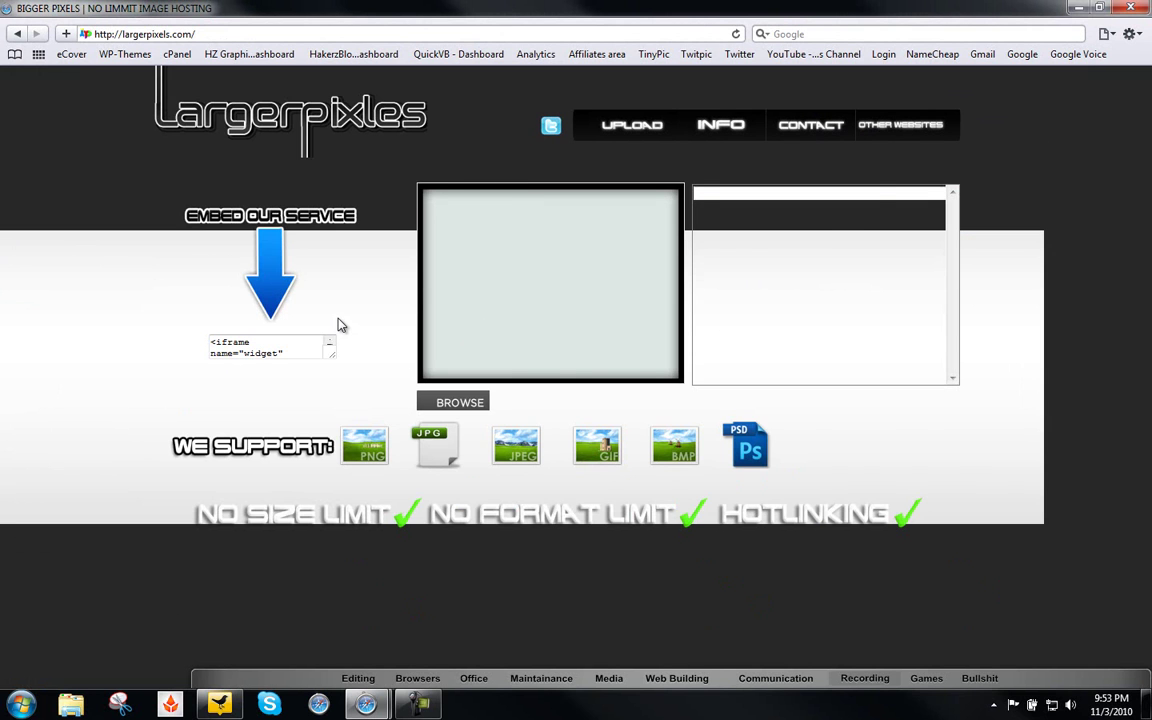
pyautogui.hotkey('ctrl', '-')
pyautogui.hotkey('ctrl', '+')
pyautogui.hotkey('ctrl', '+')
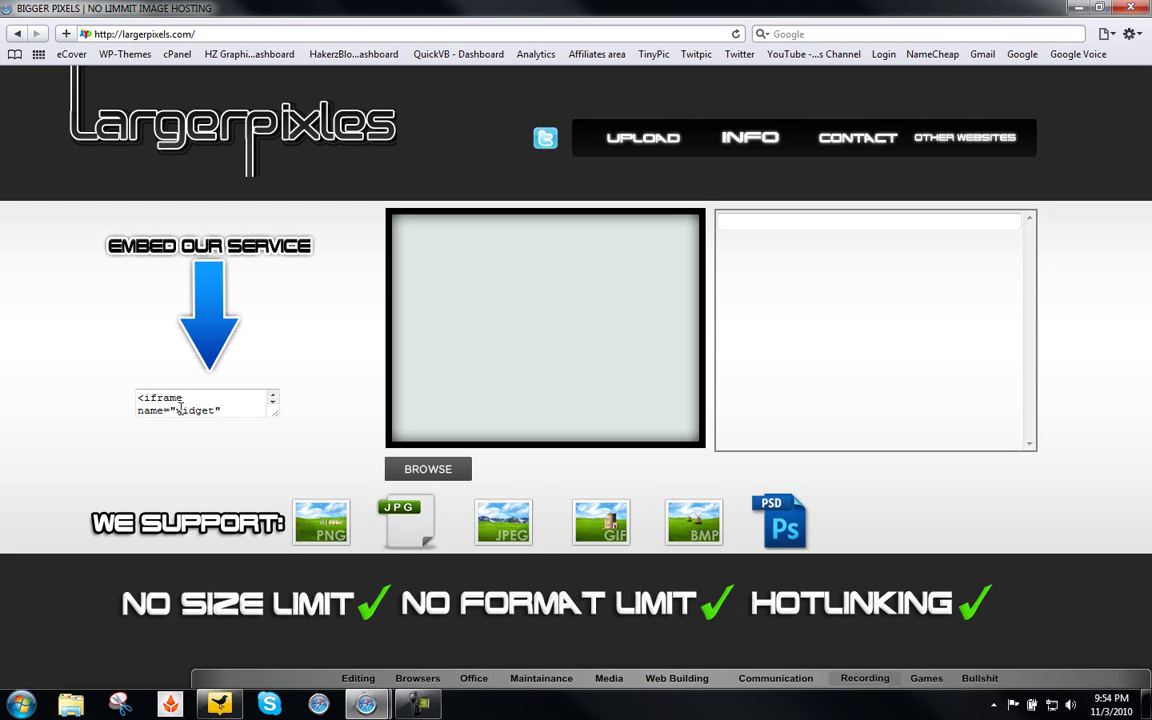
pyautogui.moveTo(180, 403); pyautogui.dragTo(290, 476)
pyautogui.click(241, 415)
pyautogui.moveTo(276, 420)
pyautogui.mouseDown()
pyautogui.moveTo(362, 564)
pyautogui.moveTo(358, 482)
pyautogui.moveTo(280, 416)
pyautogui.mouseUp()
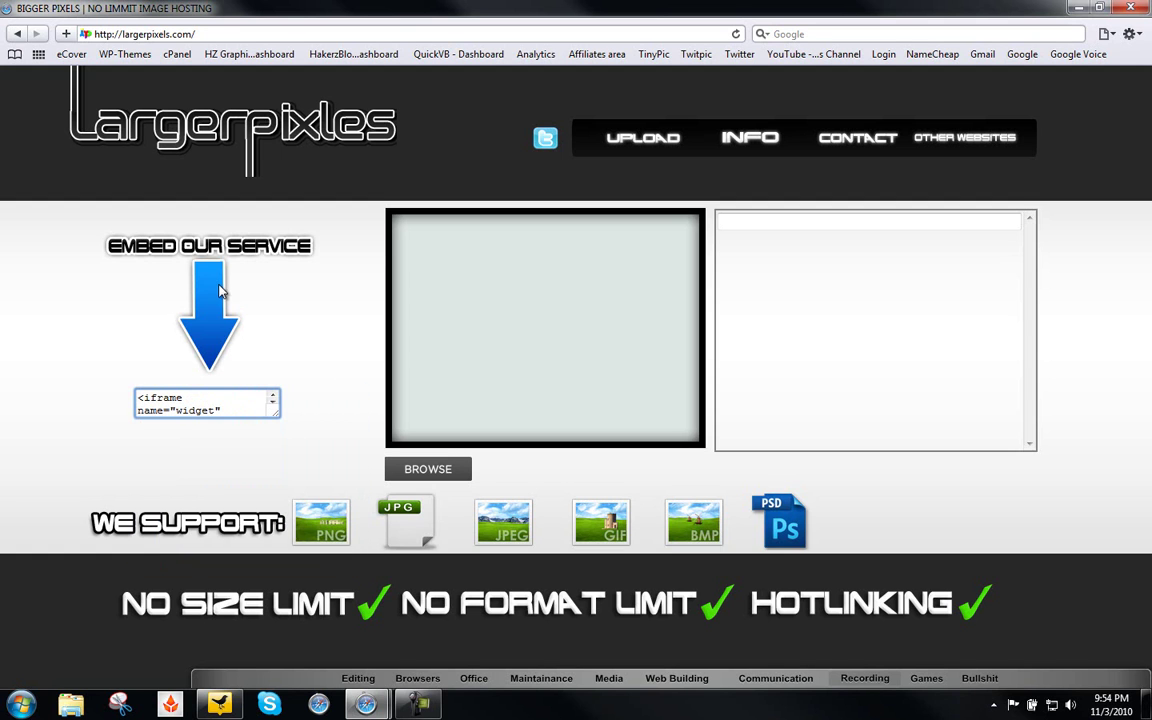
pyautogui.click(175, 409)
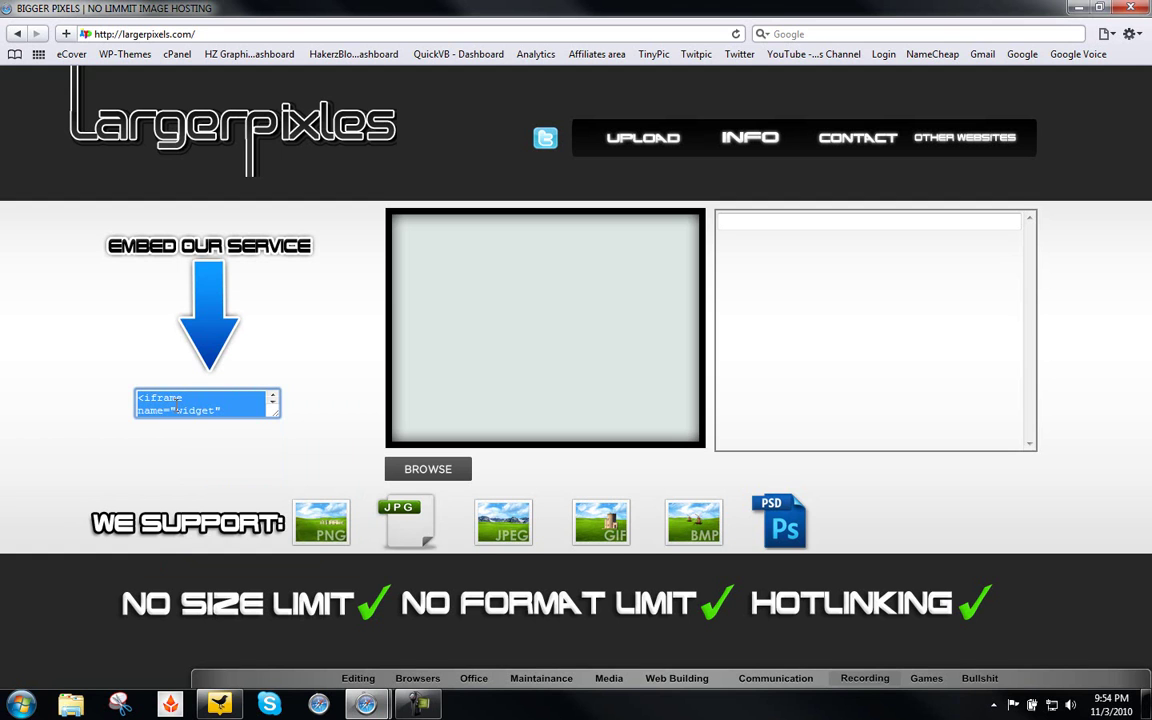
pyautogui.rightClick(177, 409)
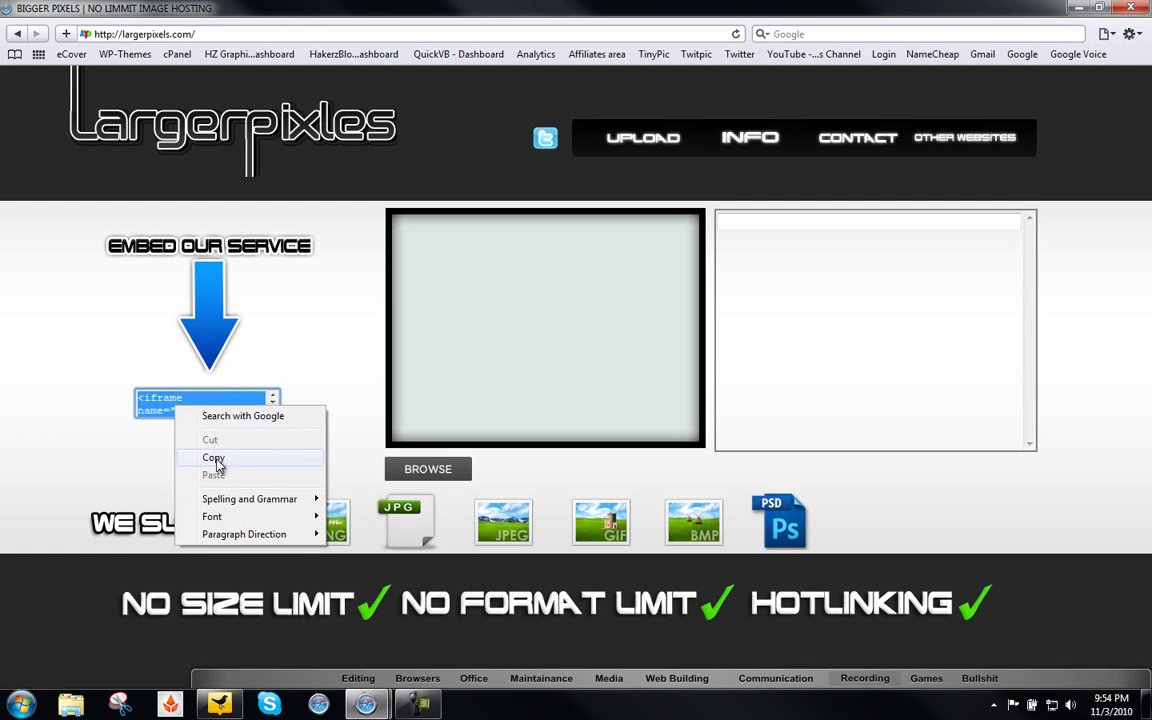
pyautogui.click(219, 451)
pyautogui.click(366, 704)
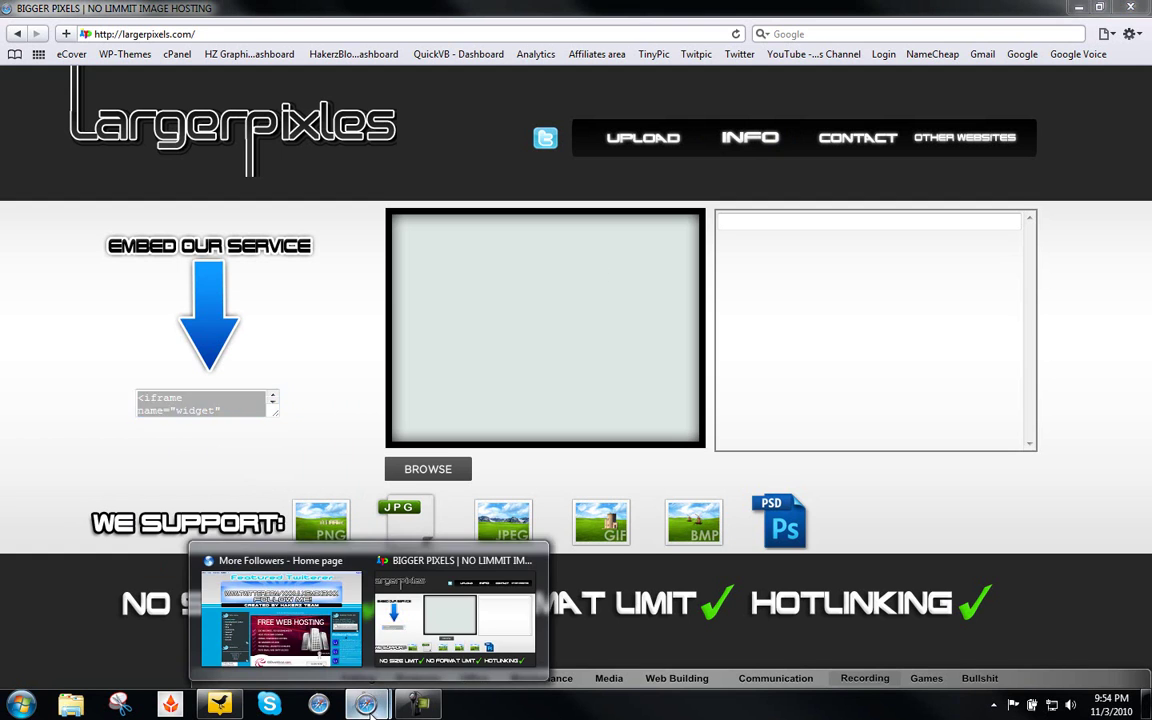
# Open the More Followers home page content editor and maximize it
pyautogui.click(322, 624)
pyautogui.scroll(-10, 160, 343)
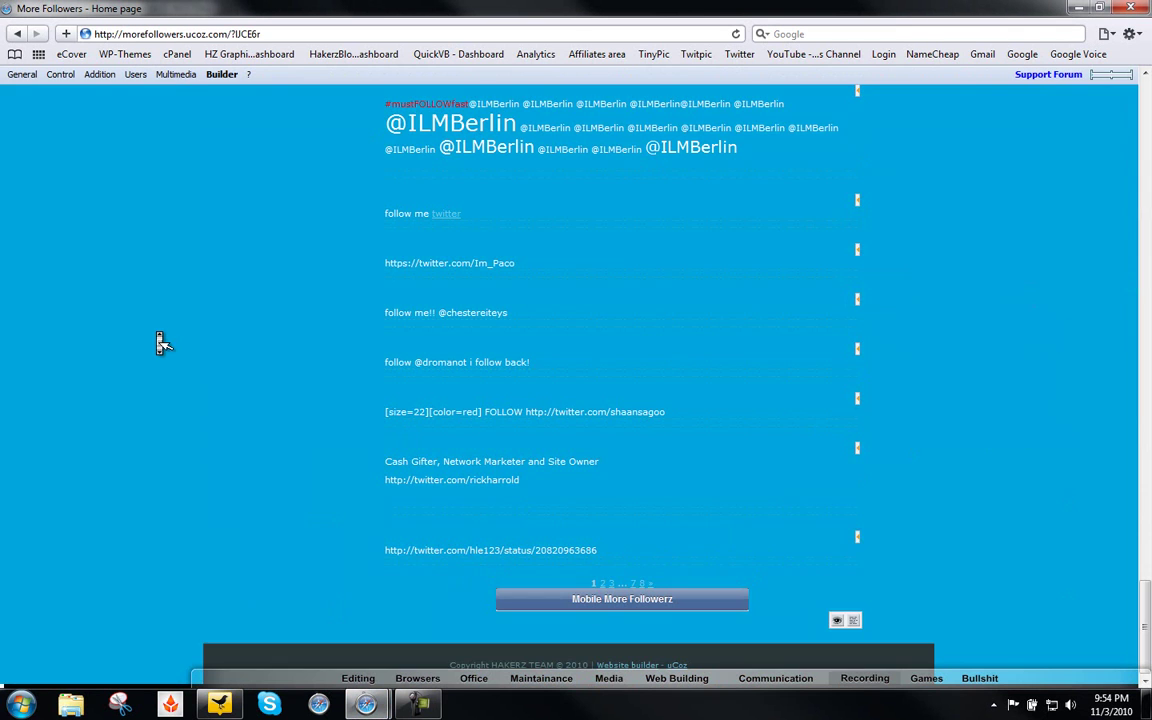
pyautogui.click(858, 624)
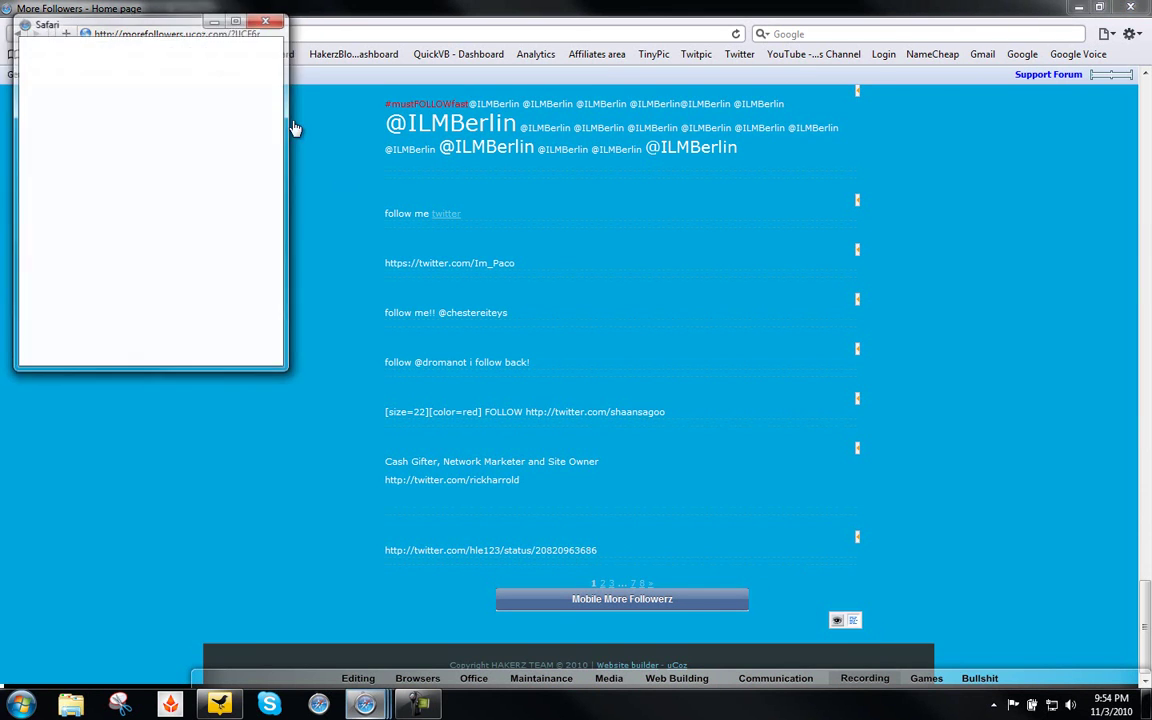
pyautogui.click(244, 14)
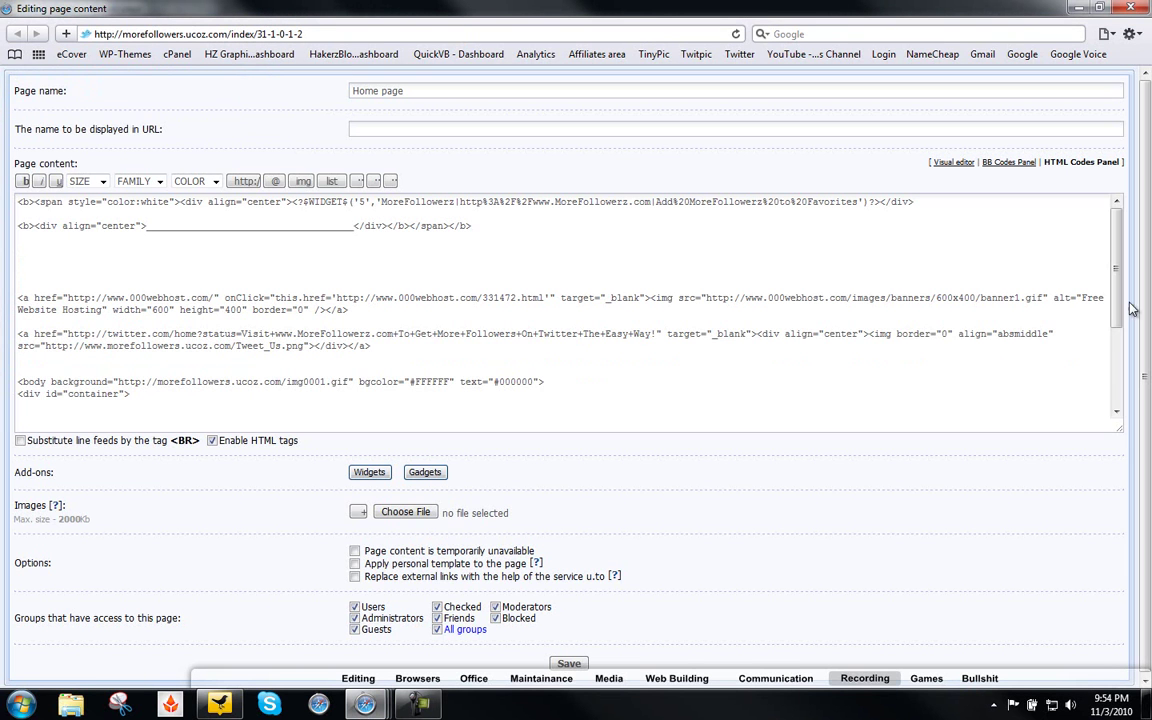
# Paste the iframe widget code on a new line after $LAST_NEWS$ and save the content
pyautogui.moveTo(1118, 314); pyautogui.dragTo(321, 411)
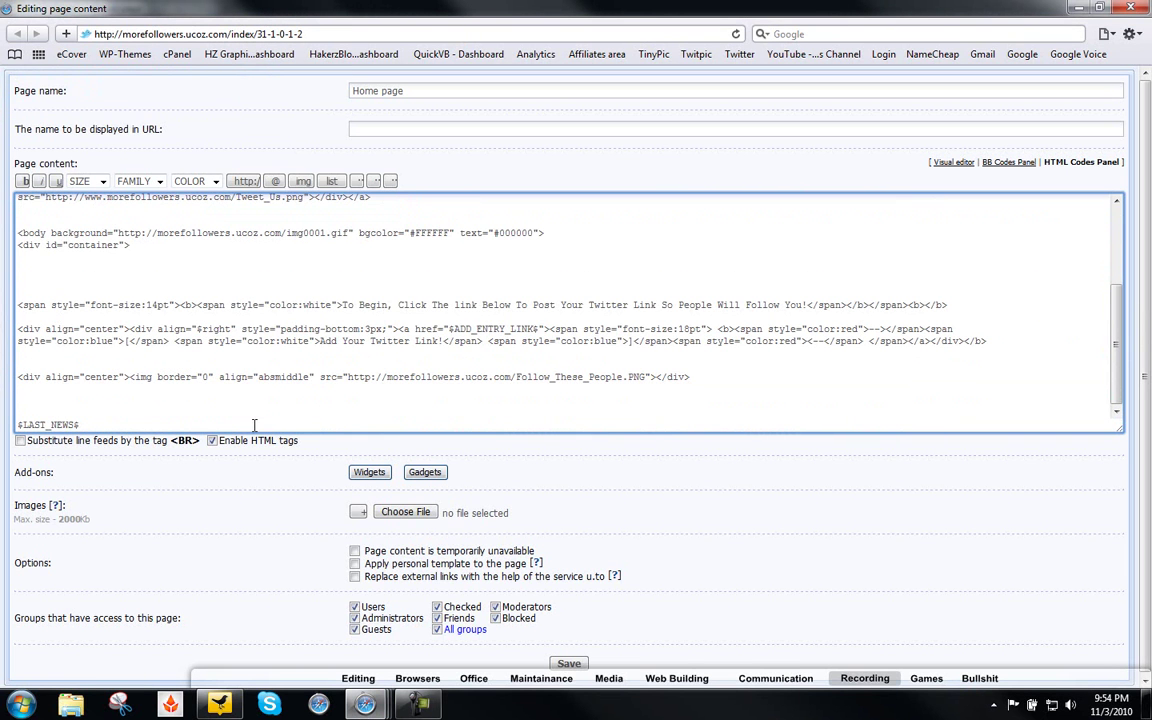
pyautogui.press('Return')
pyautogui.press('Return')
pyautogui.press('Return')
pyautogui.press('Return')
pyautogui.hotkey('ctrl', 'v')
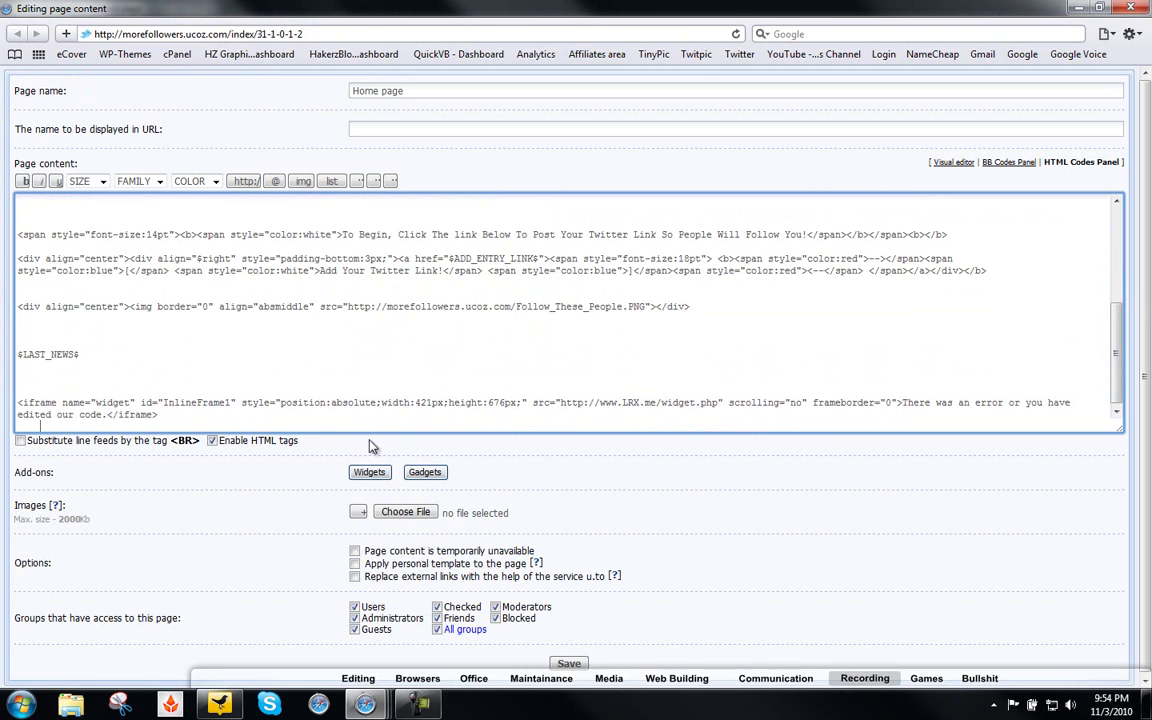
pyautogui.moveTo(160, 414); pyautogui.dragTo(17, 402)
pyautogui.click(197, 424)
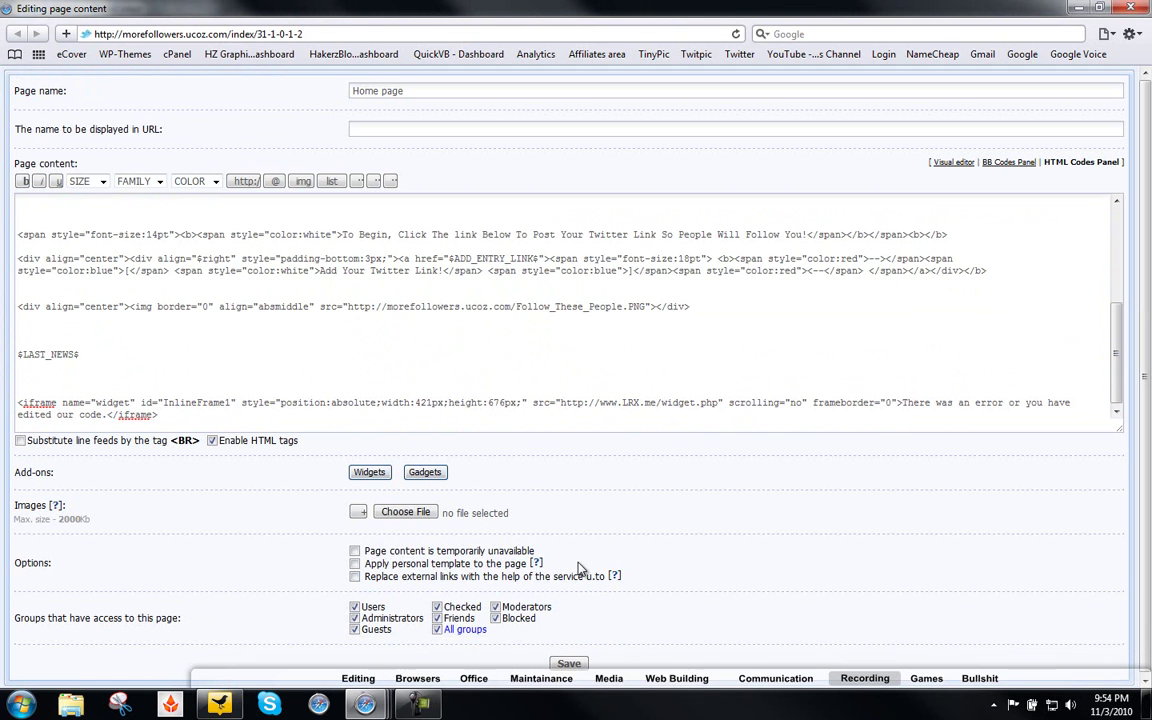
pyautogui.click(568, 662)
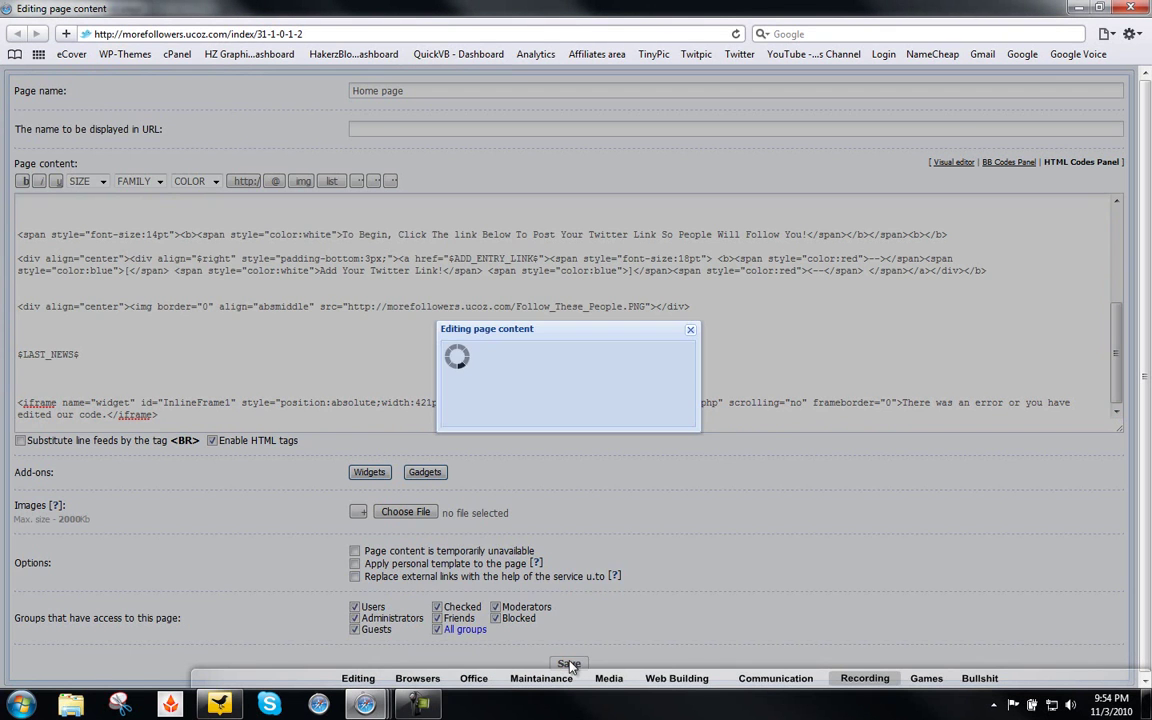
# Reload the More Followers home page and scroll down to the embedded Largerpixels upload widget
pyautogui.moveTo(370, 706)
pyautogui.click(379, 564)
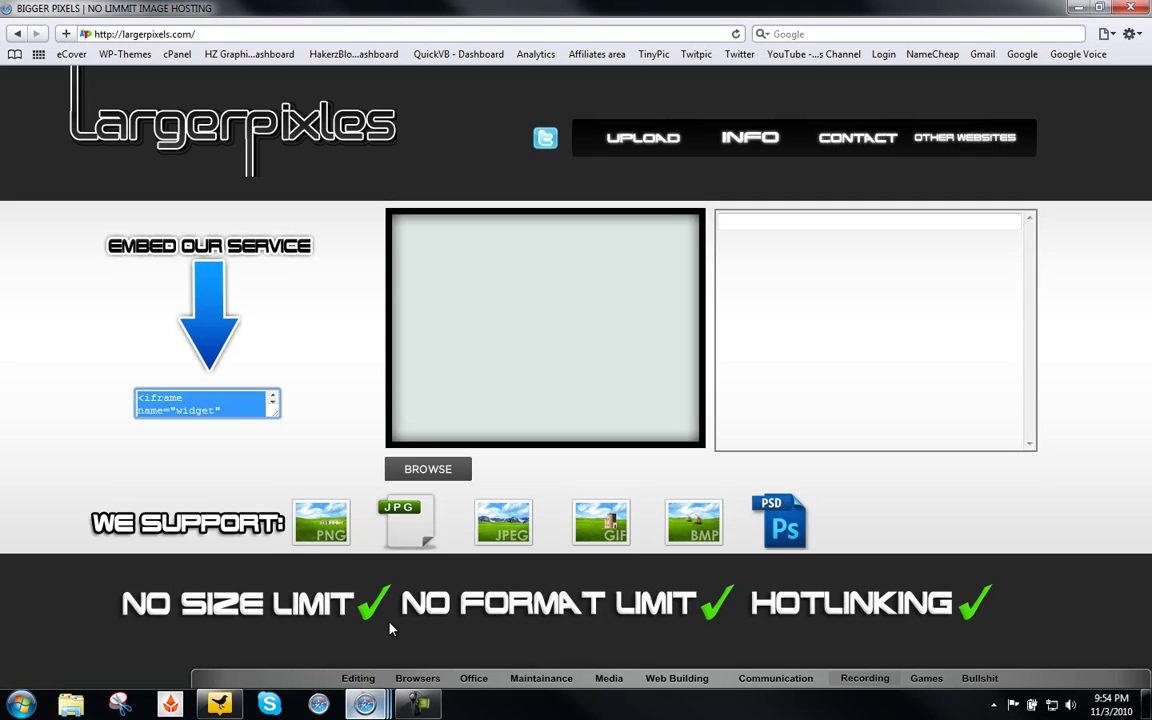
pyautogui.click(235, 635)
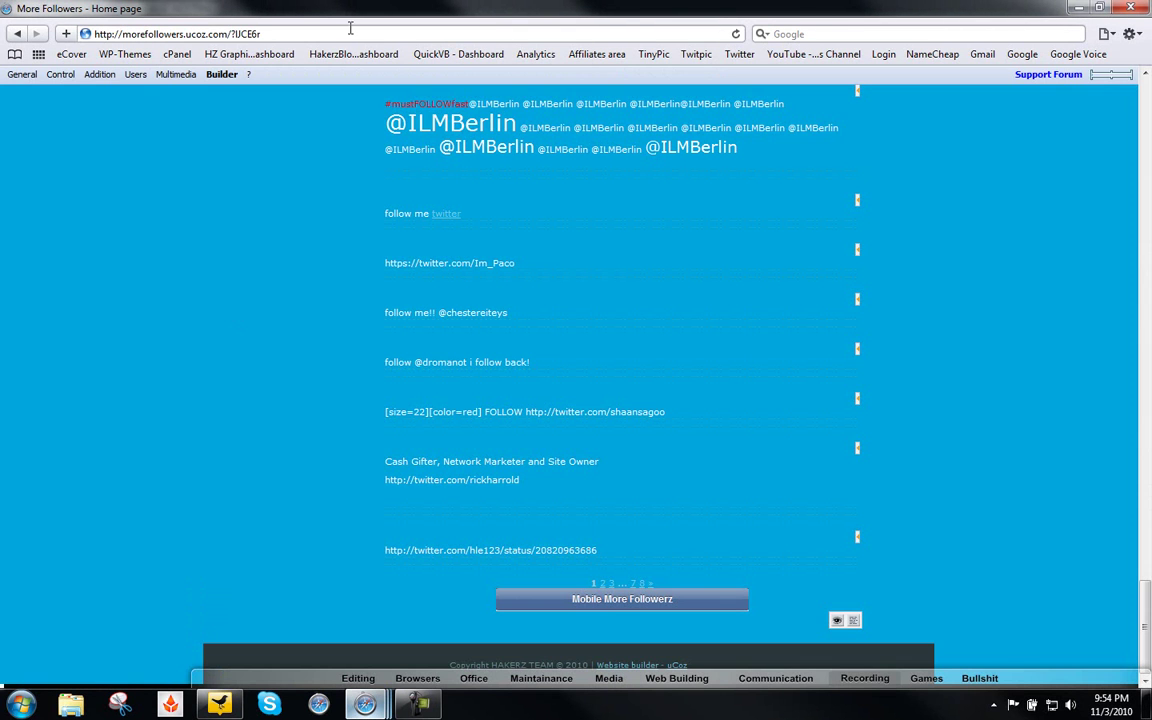
pyautogui.click(736, 34)
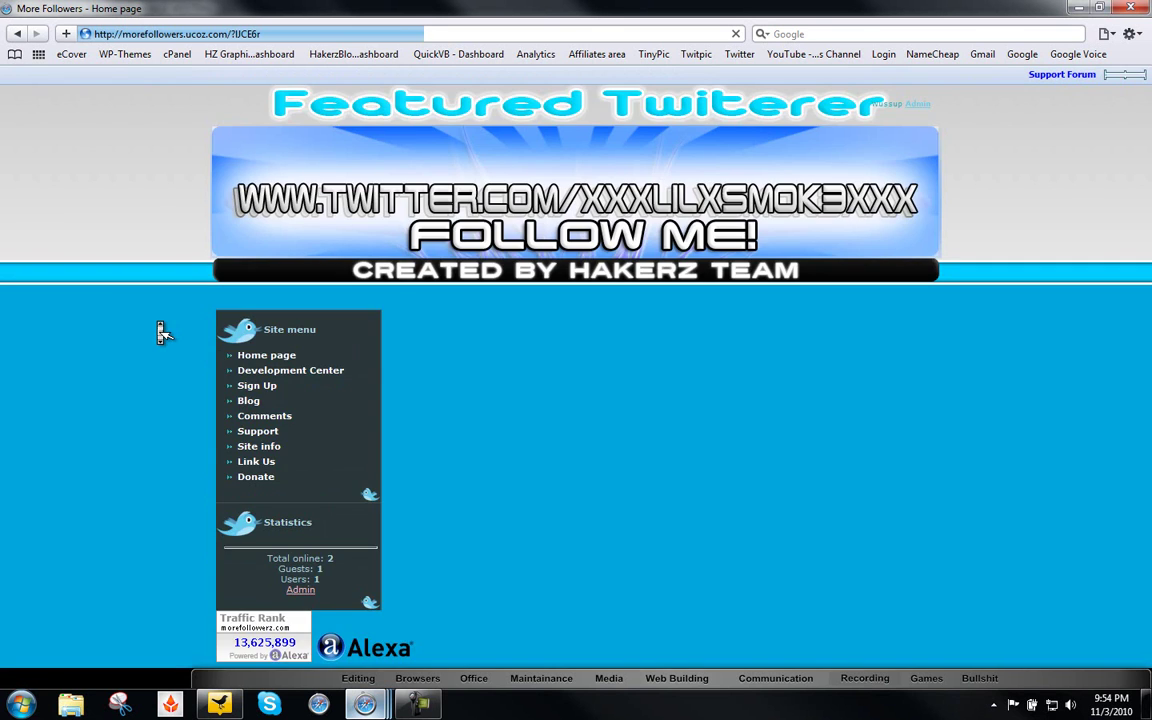
pyautogui.scroll(-15, 163, 333)
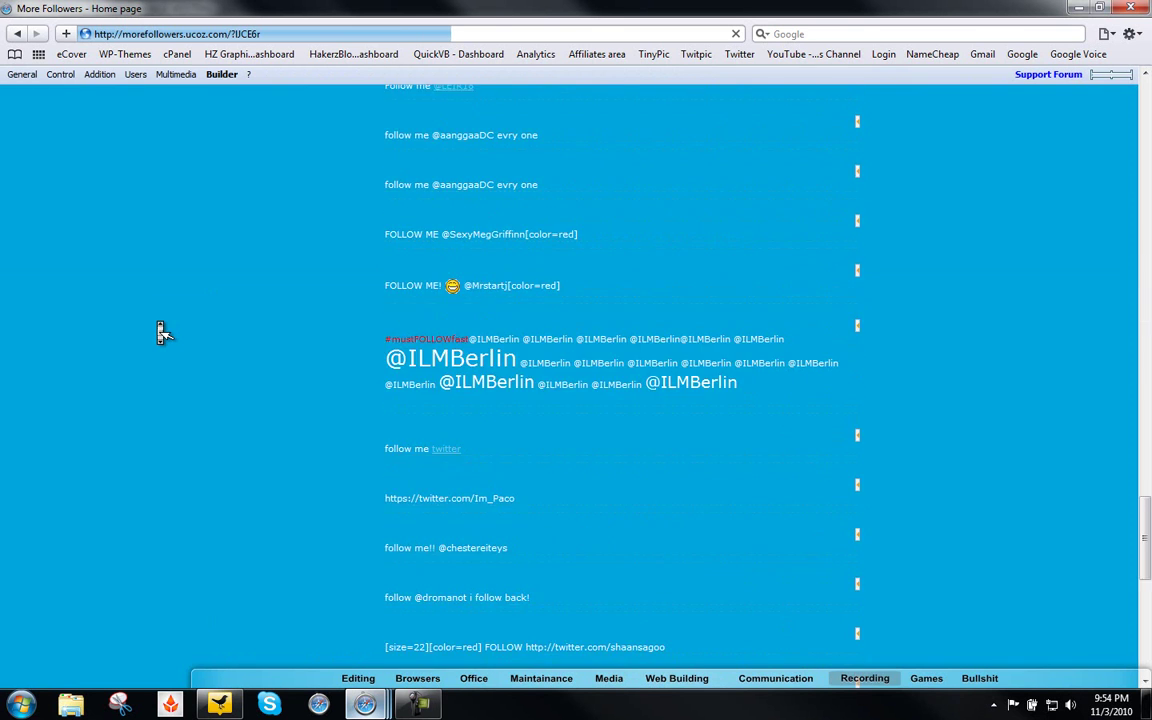
pyautogui.scroll(-5, 163, 333)
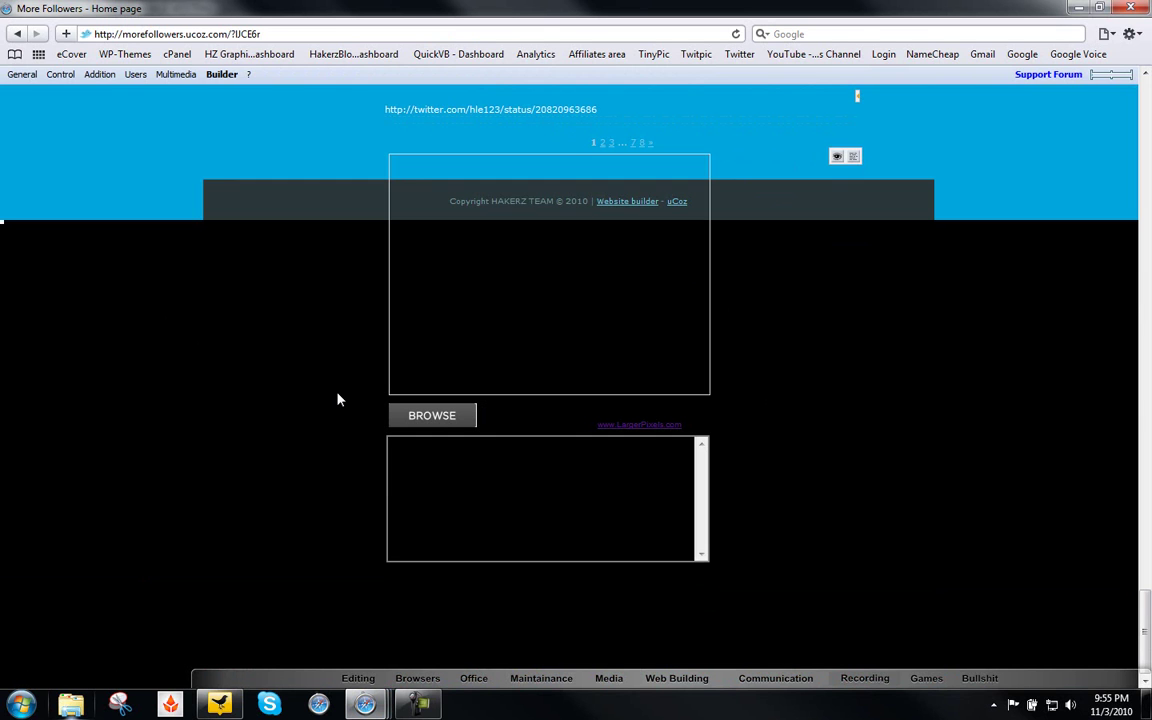
pyautogui.click(430, 415)
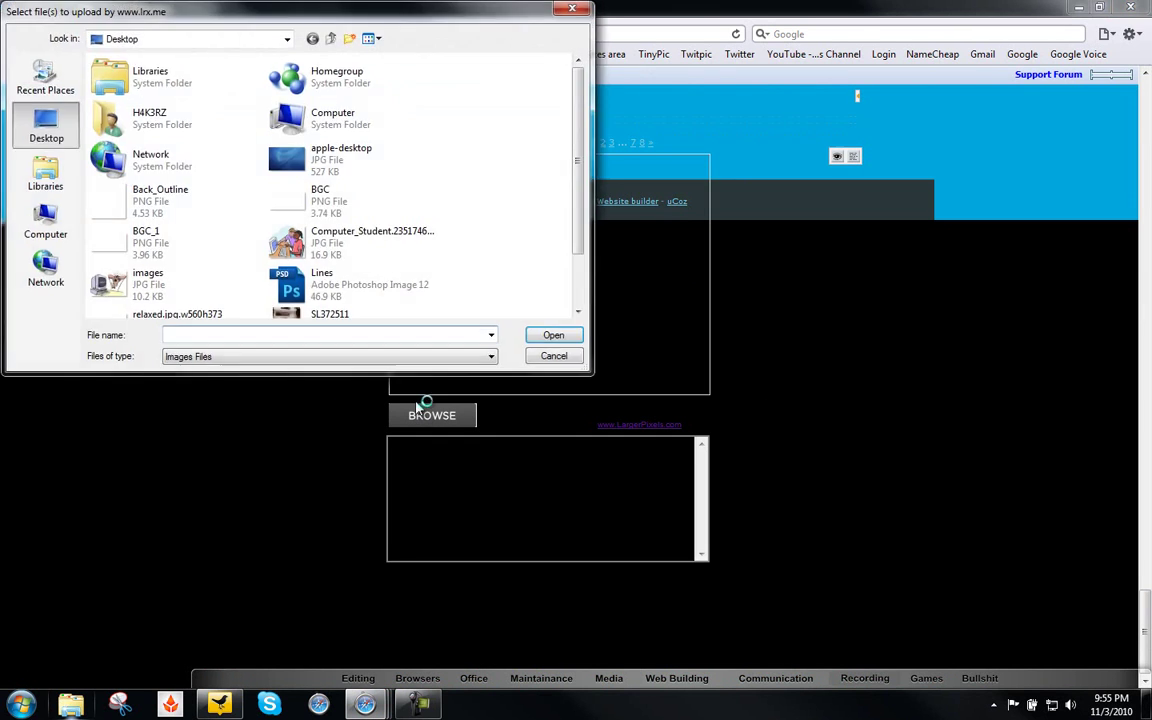
pyautogui.doubleClick(173, 287)
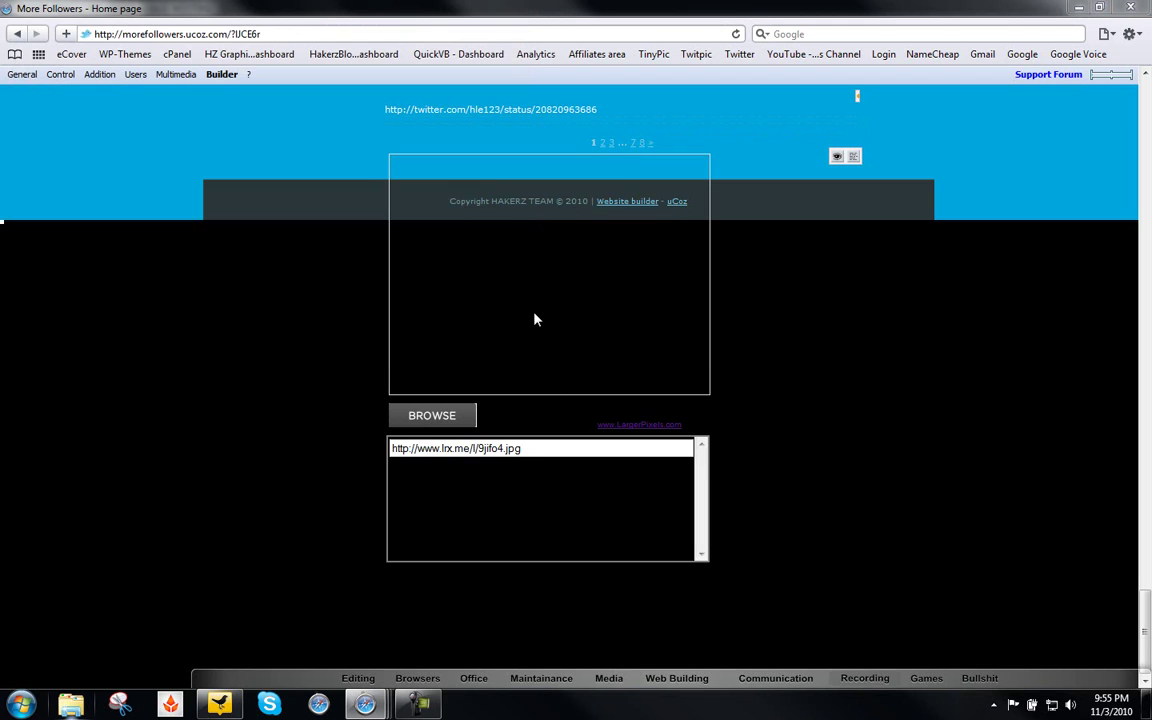
pyautogui.click(557, 450)
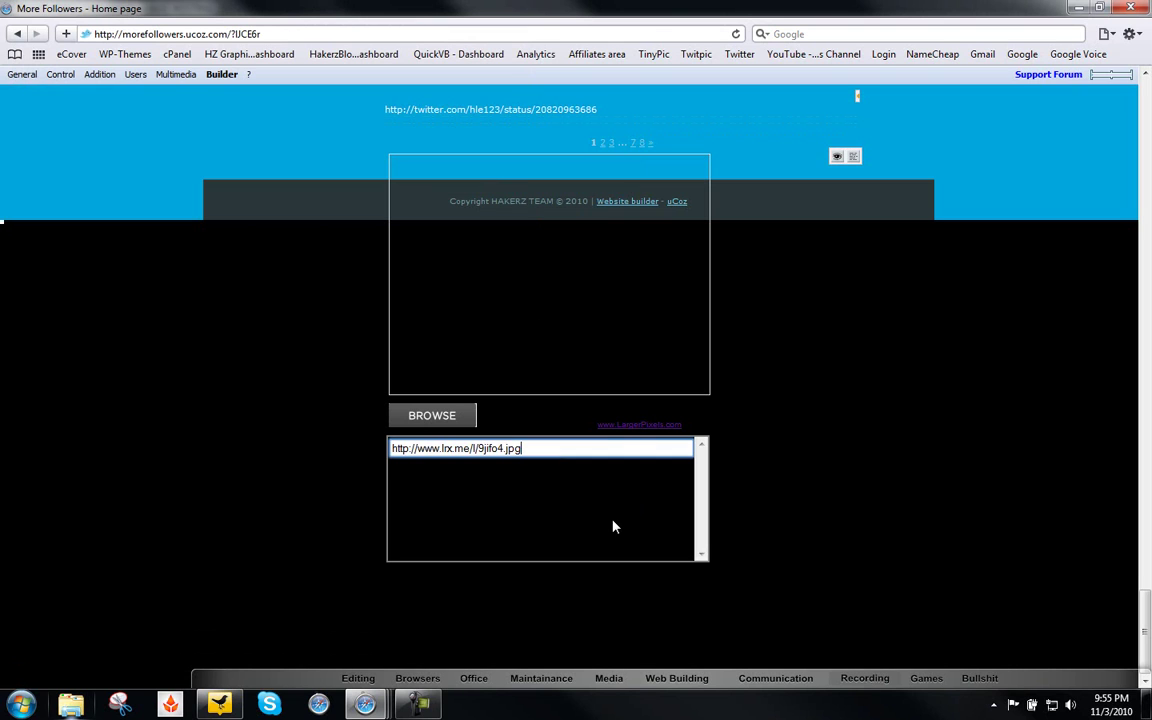
pyautogui.click(730, 484)
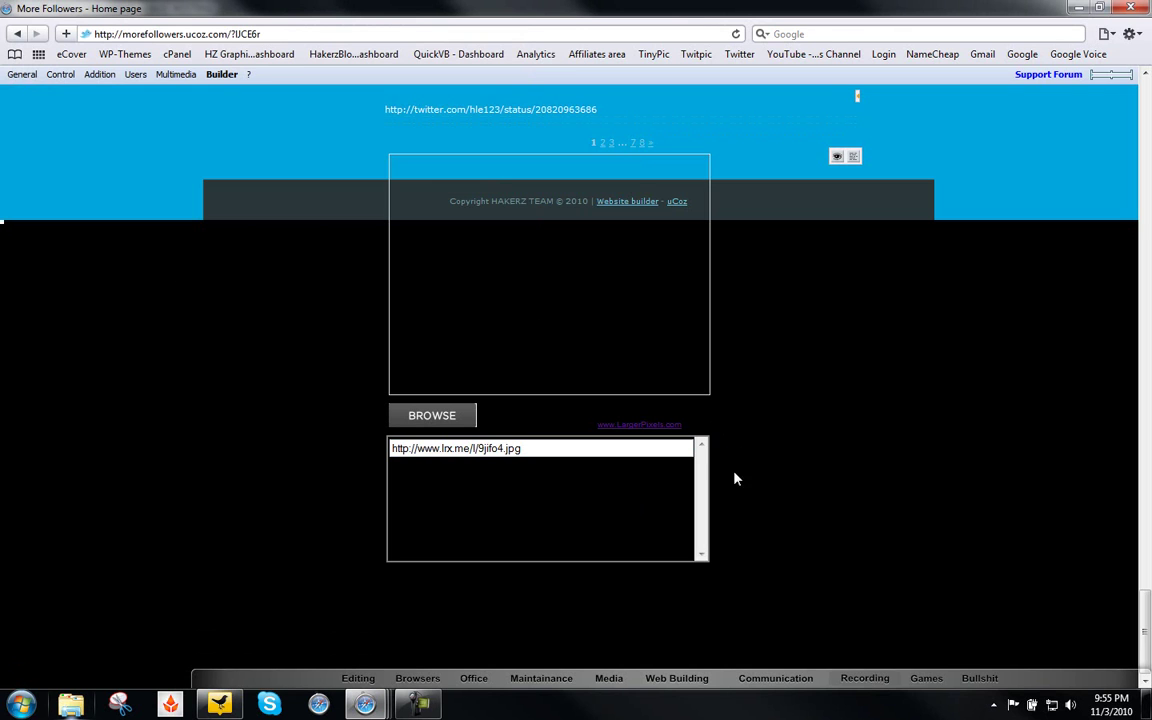
# Reveal the faint LargerPixels.com credit link under the widget, open it maximized, then close that window
pyautogui.hotkey('ctrl', 'a')
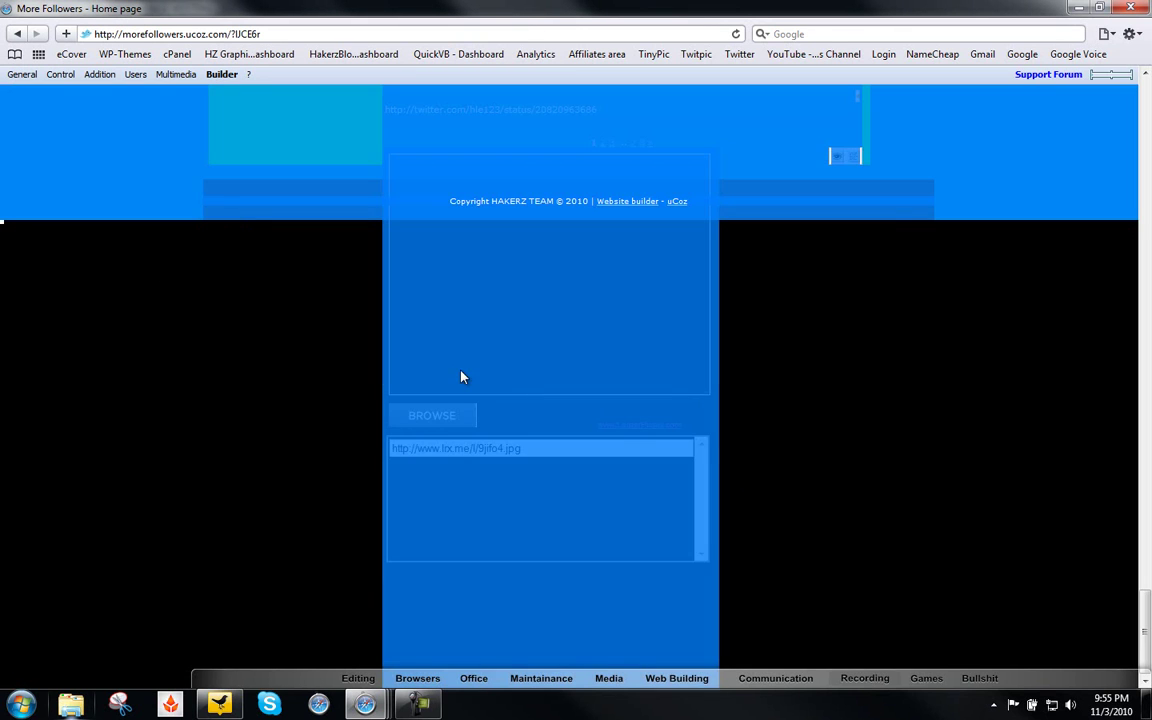
pyautogui.click(504, 423)
pyautogui.moveTo(486, 423); pyautogui.dragTo(684, 424)
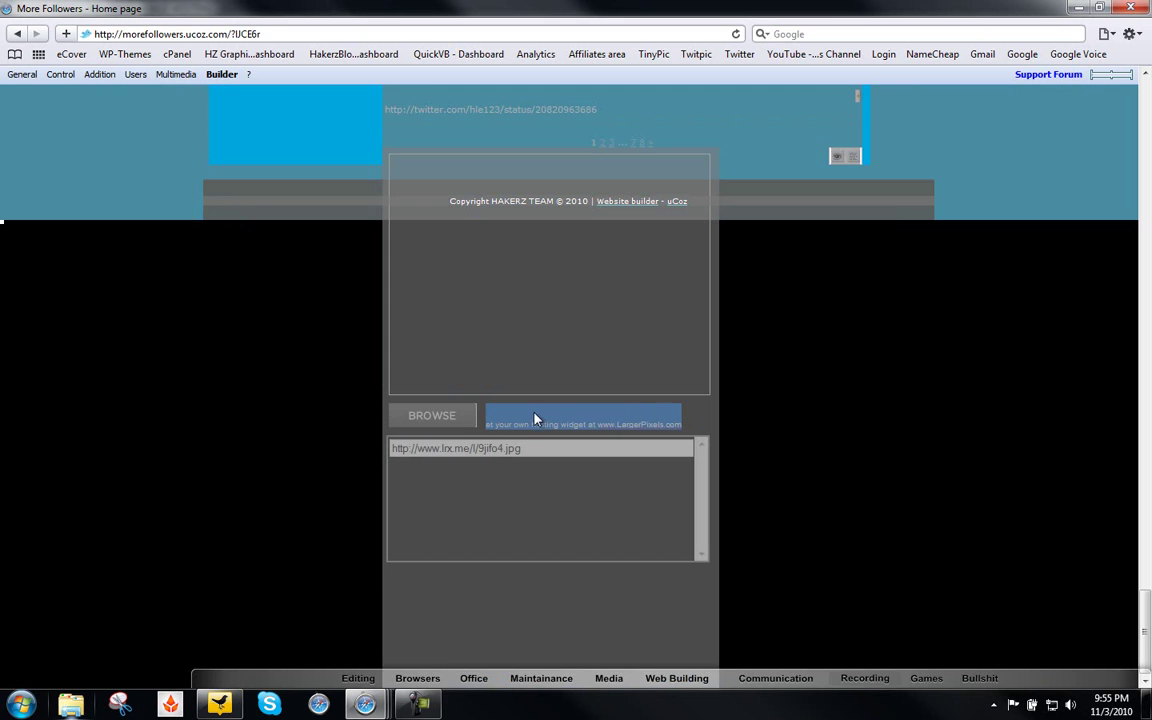
pyautogui.click(650, 427)
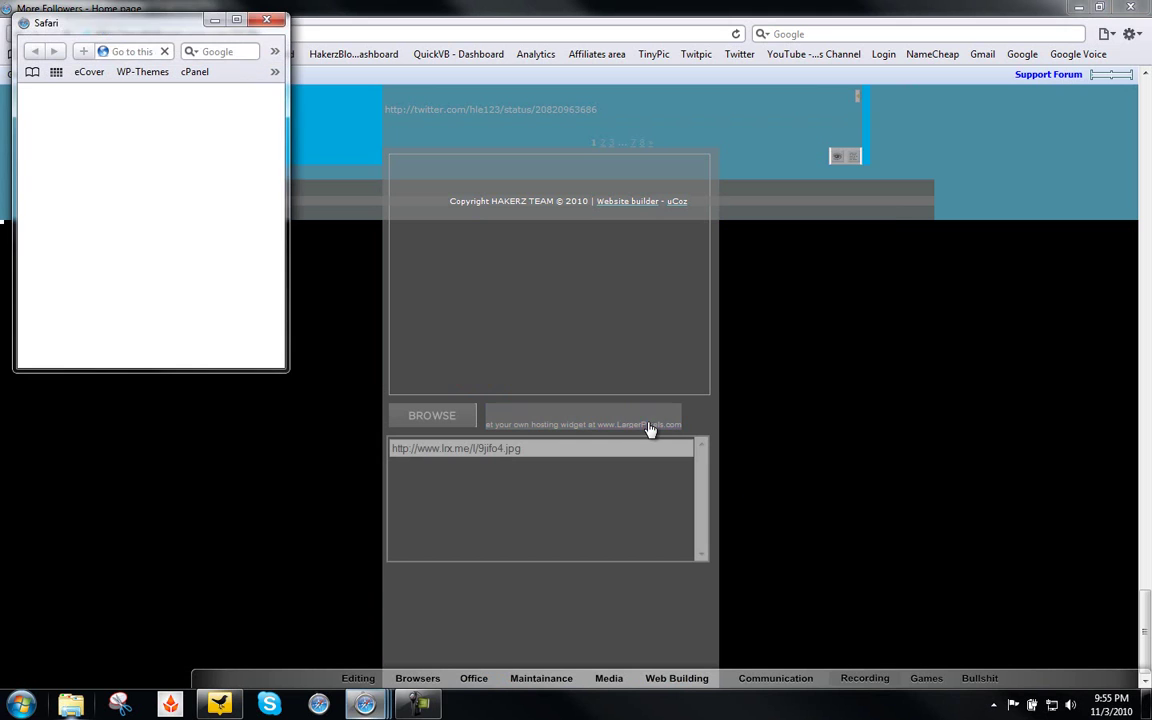
pyautogui.click(234, 21)
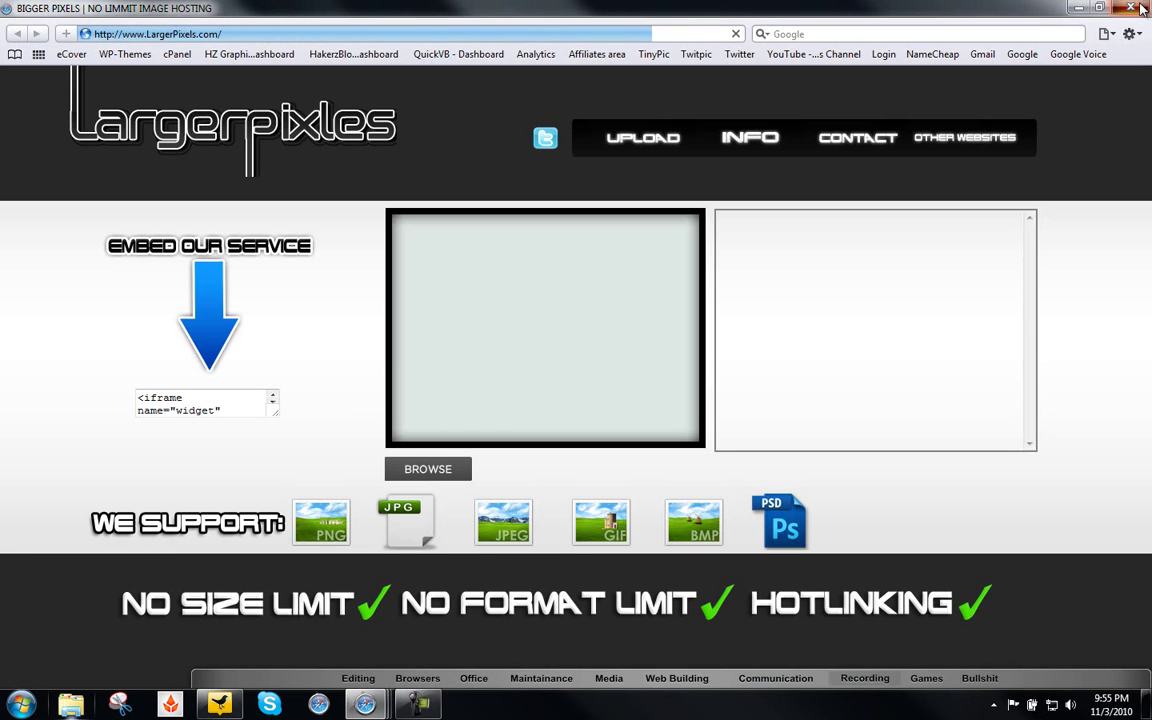
pyautogui.click(1139, 8)
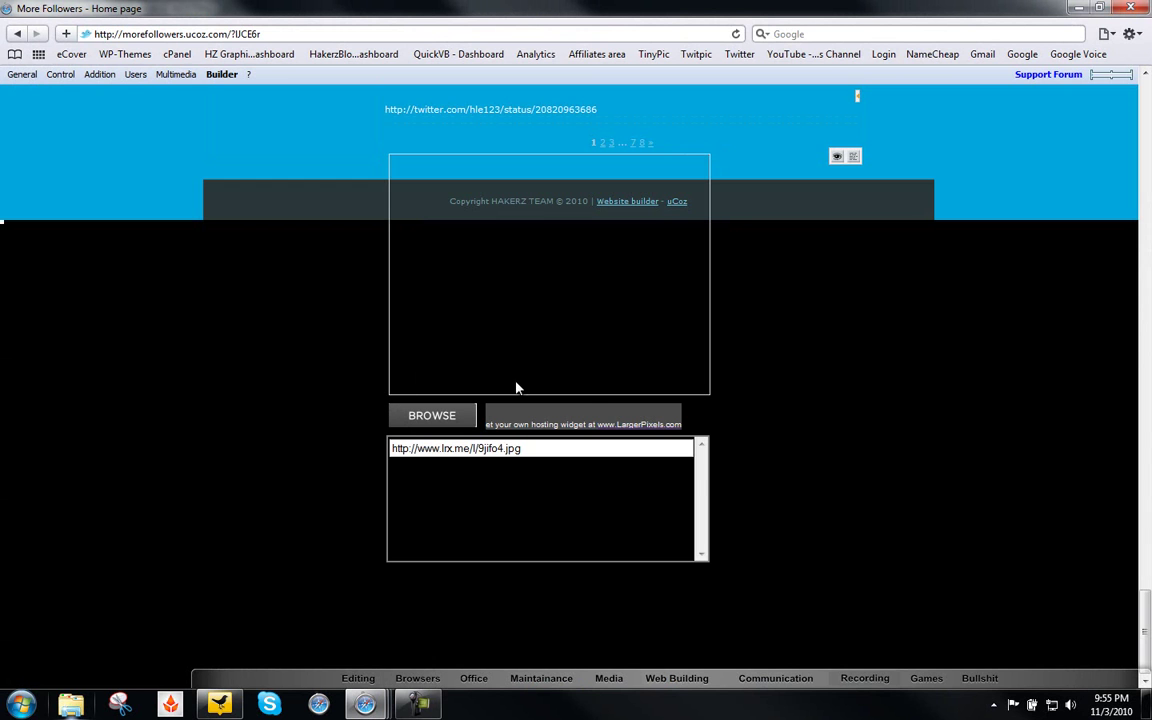
pyautogui.scroll(10, 797, 458)
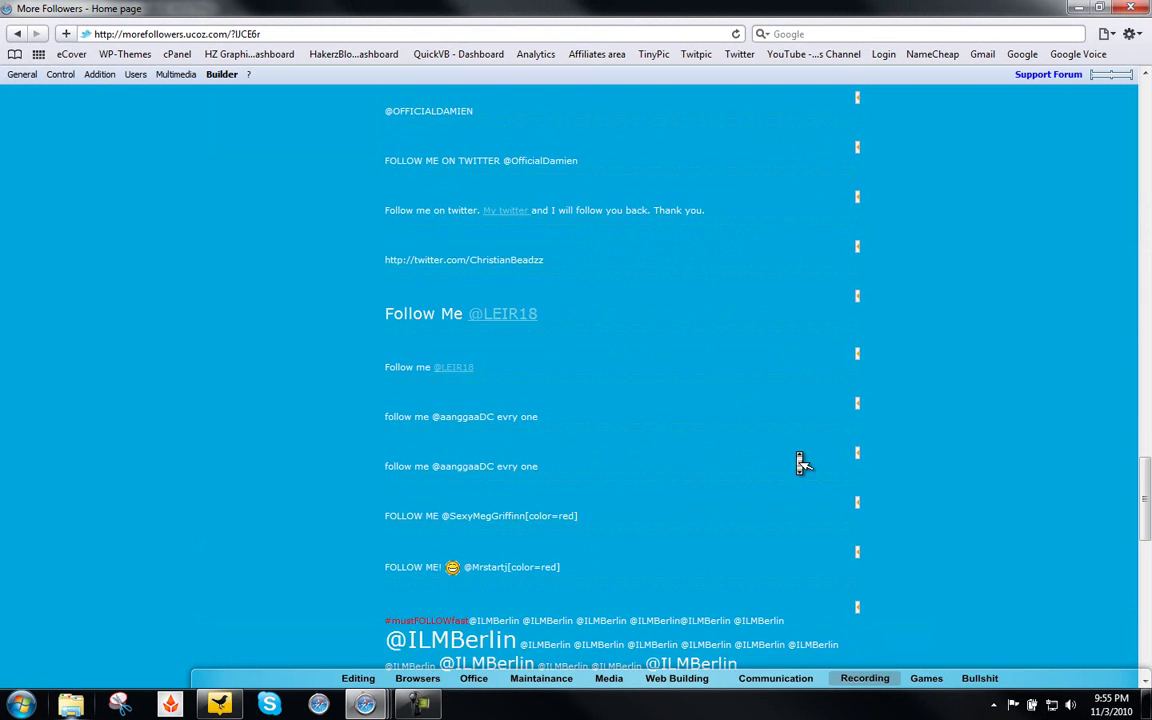
# Return to the Editing page content window and dismiss the changes-saved notice
pyautogui.hotkey('alt', 'Tab')
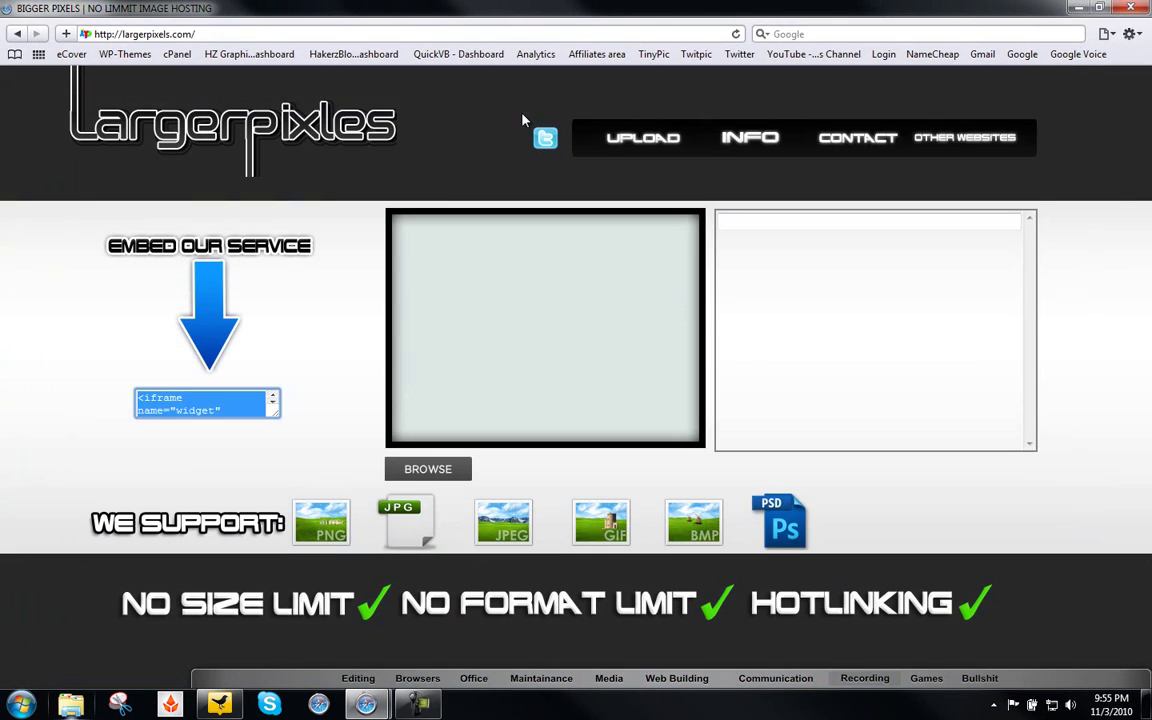
pyautogui.click(335, 419)
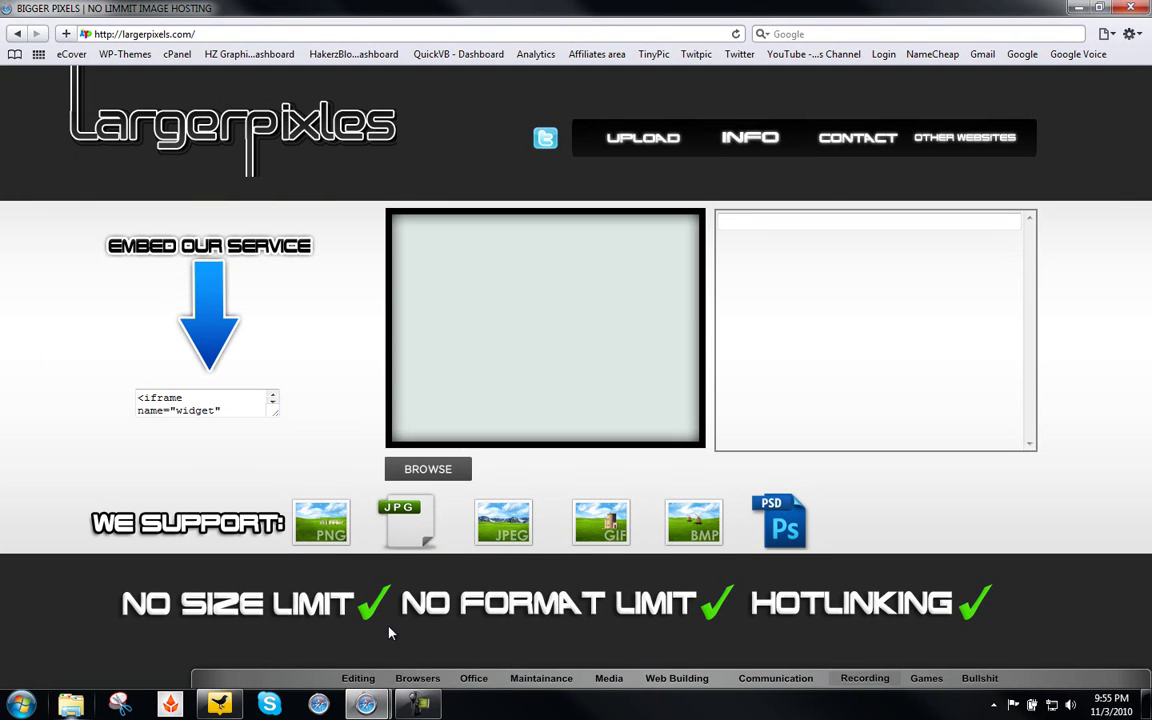
pyautogui.moveTo(366, 704)
pyautogui.click(489, 609)
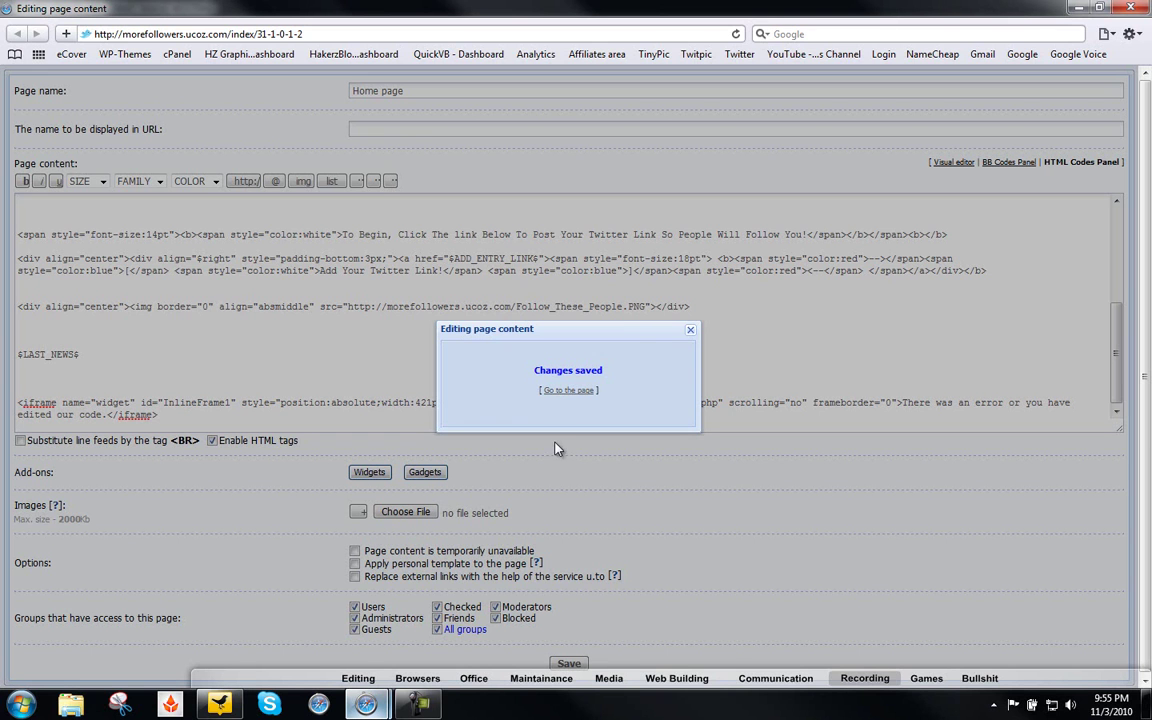
pyautogui.click(691, 332)
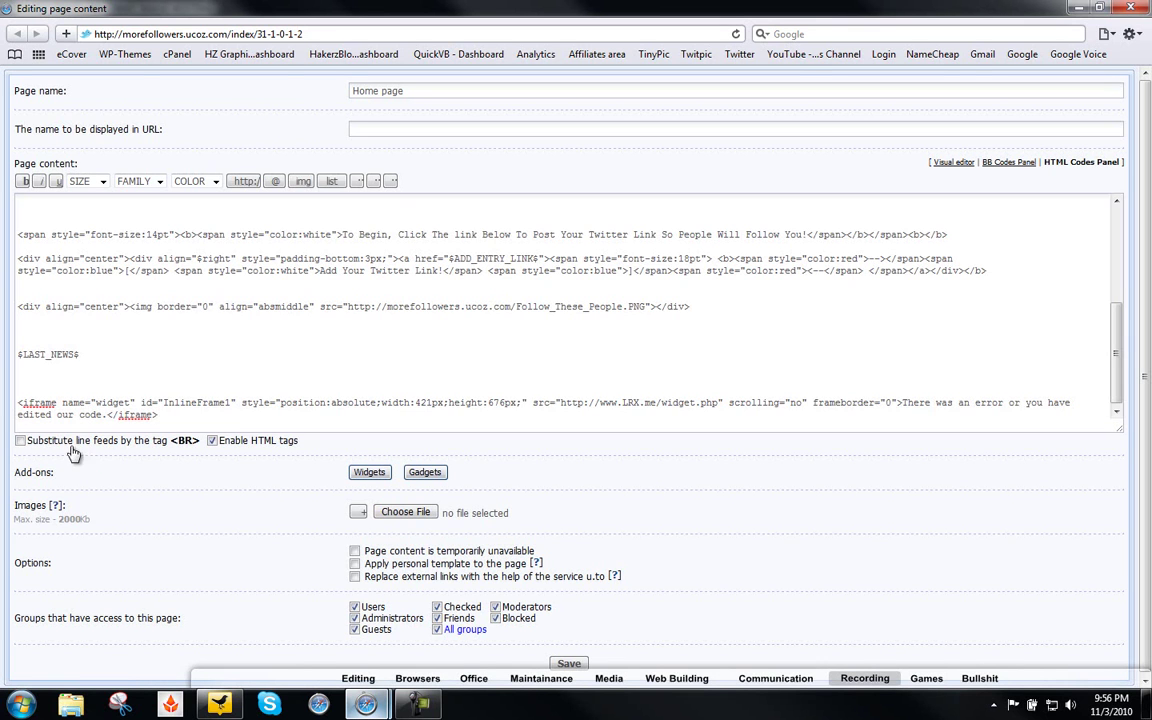
# Delete the iframe code line so the HTML ends at $LAST_NEWS$, and save
pyautogui.moveTo(163, 418); pyautogui.dragTo(22, 405)
pyautogui.hotkey('ctrl', 'a')
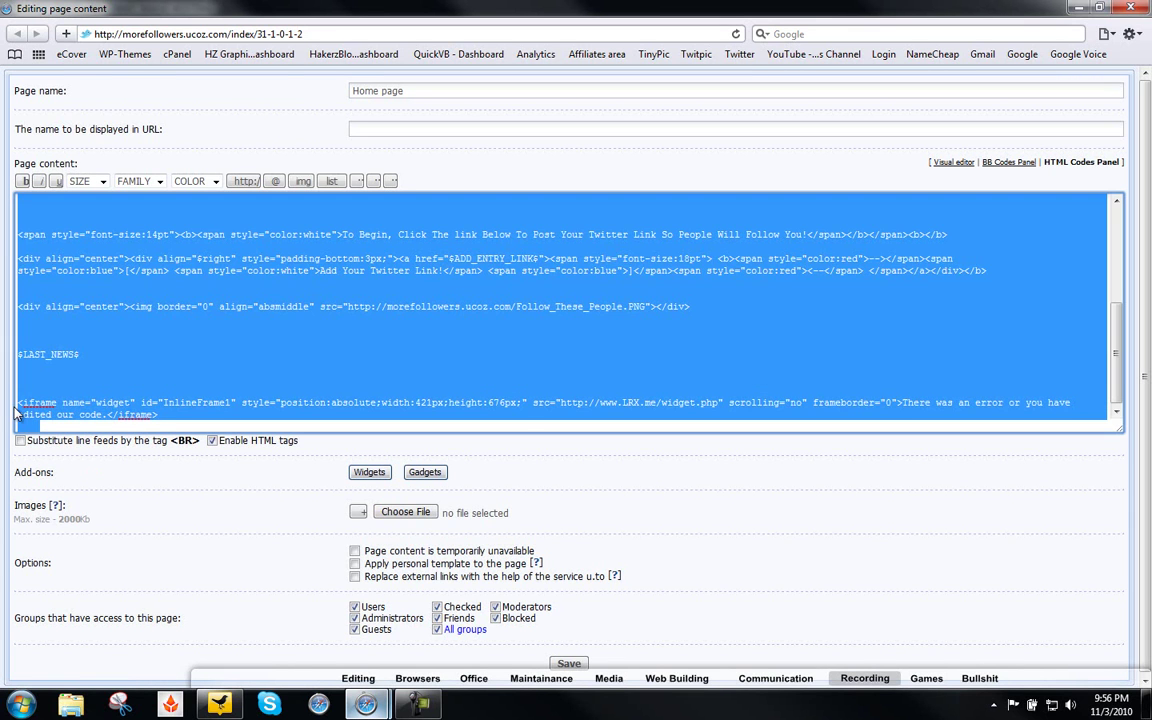
pyautogui.moveTo(158, 415); pyautogui.dragTo(20, 403)
pyautogui.press('BackSpace')
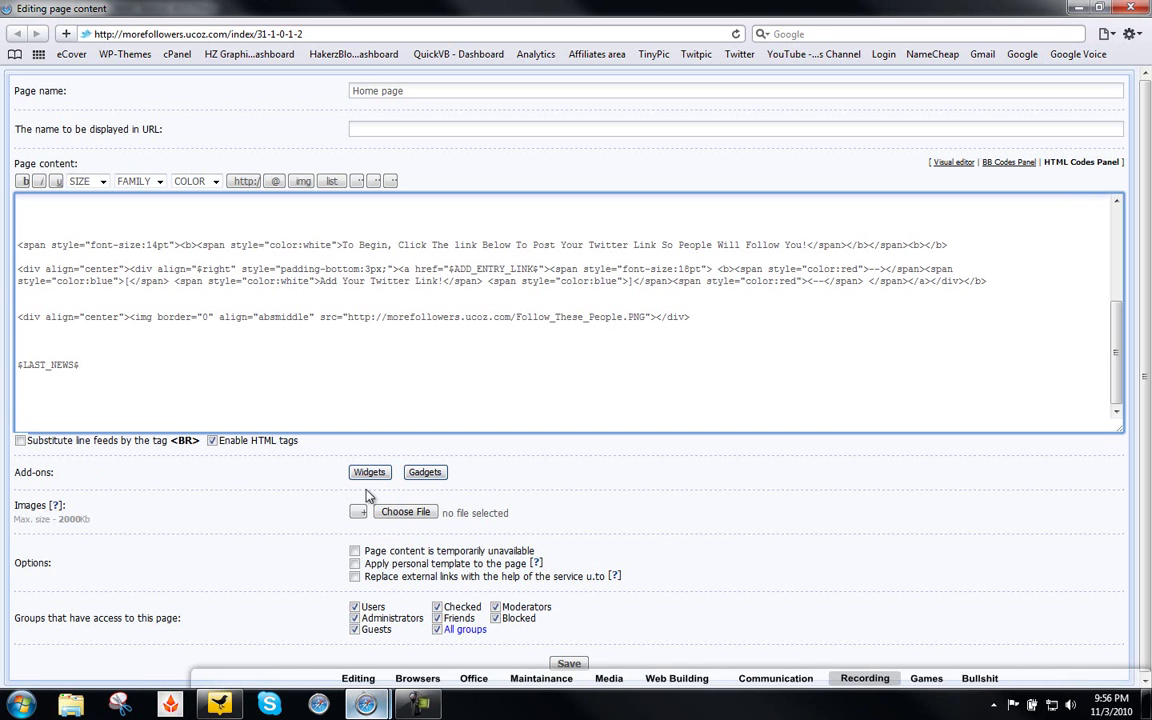
pyautogui.click(568, 662)
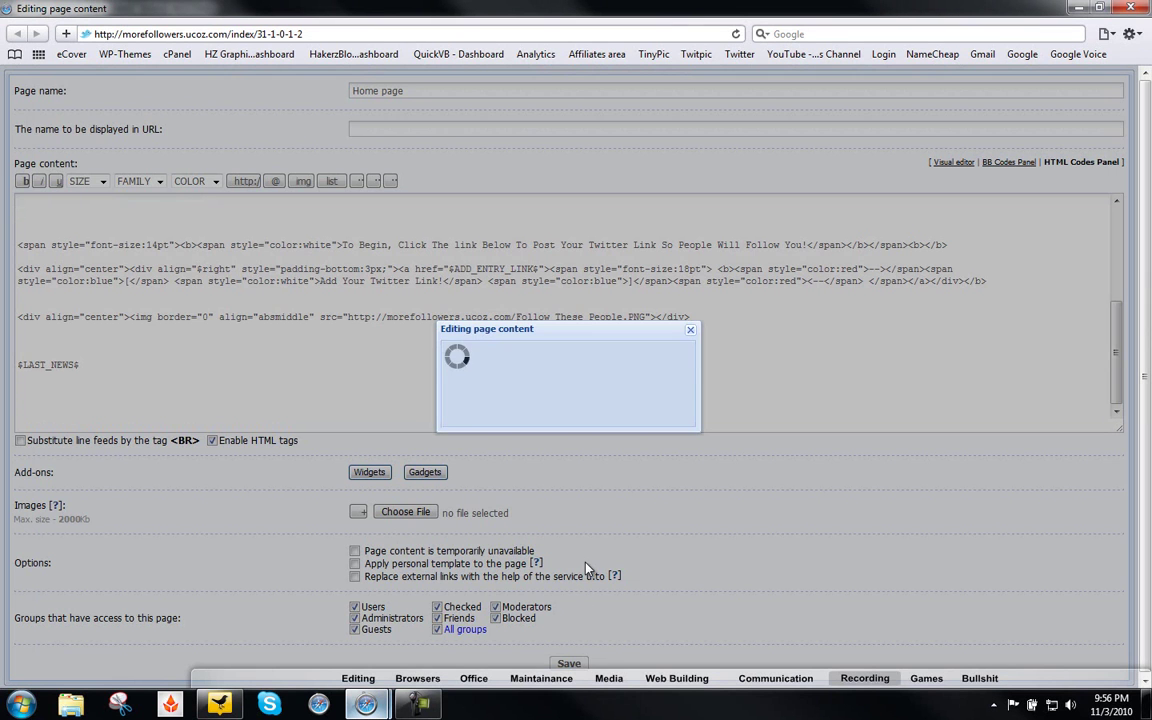
pyautogui.click(690, 330)
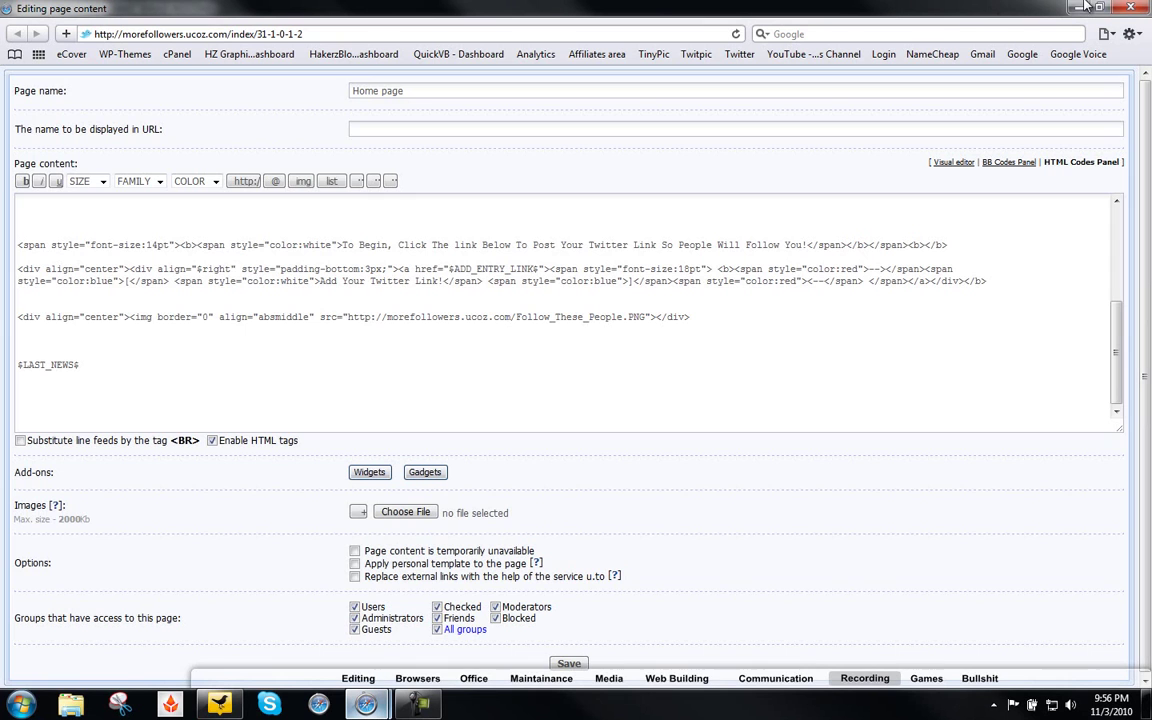
# Close the uCoz page editor window and confirm, returning to the Largerpixels home page
pyautogui.click(1130, 7)
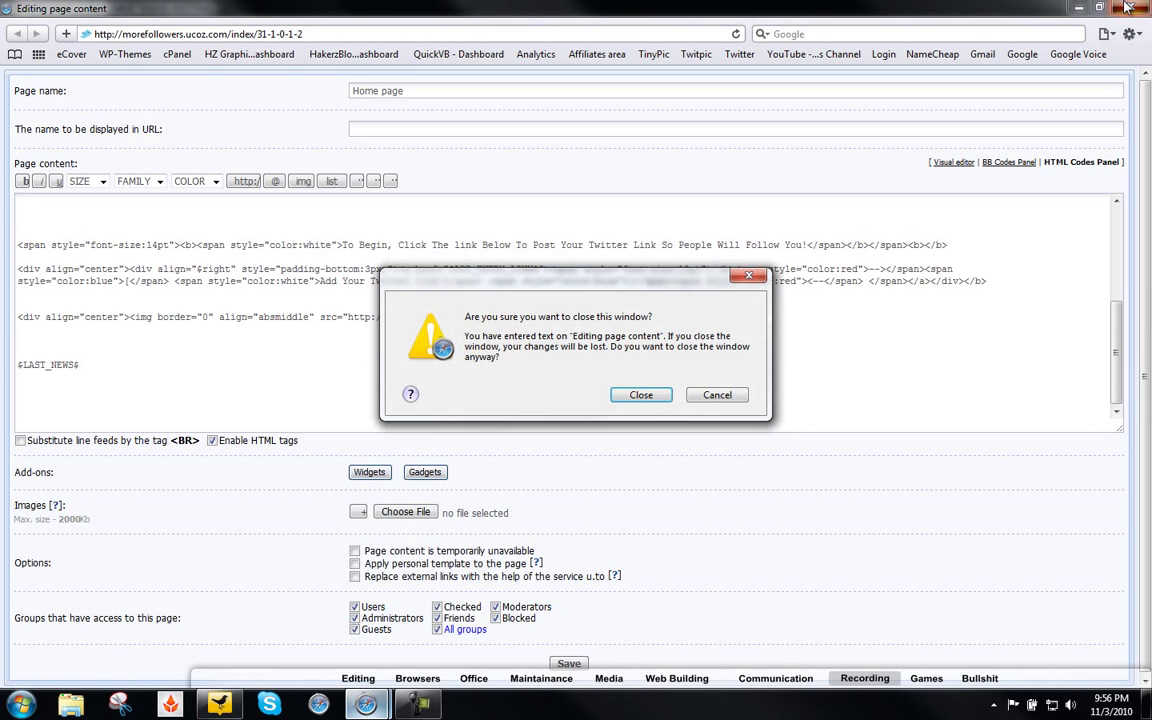
pyautogui.click(618, 395)
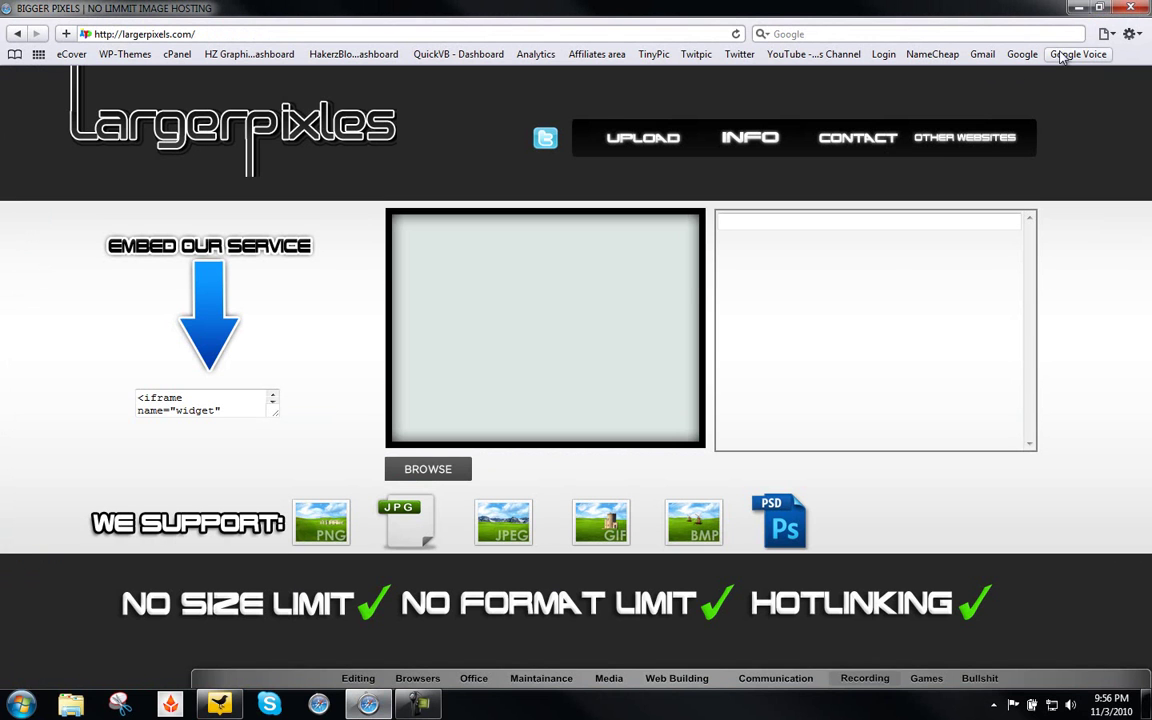